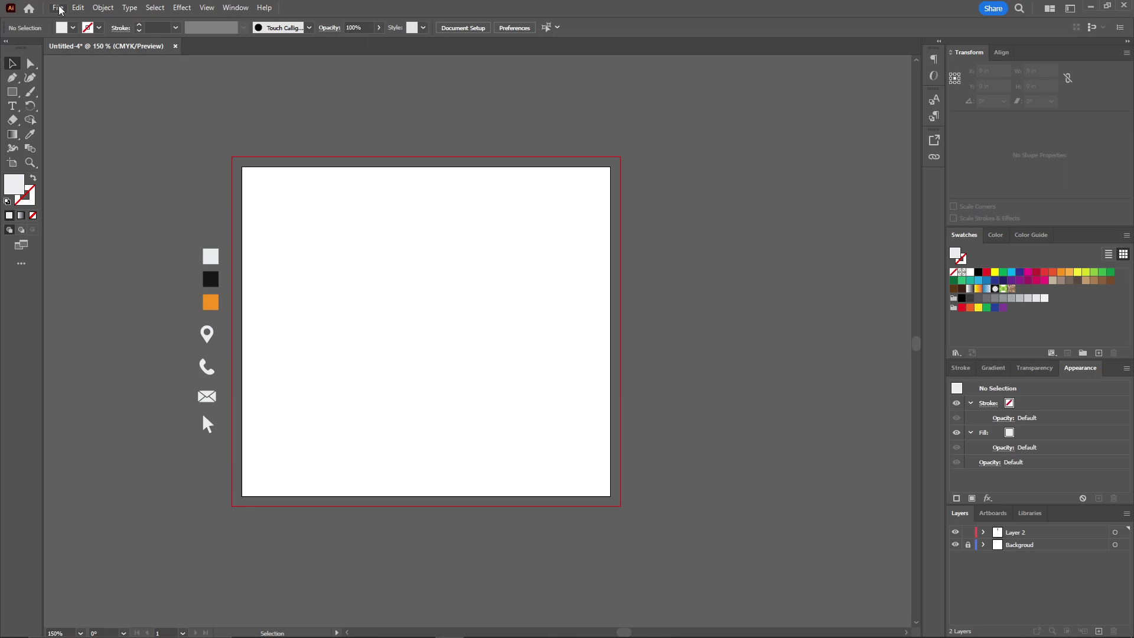
# Create a document with two 3.75 × 2.25 in artboards and 0.125 in bleed
pyautogui.click(58, 8)
pyautogui.click(64, 18)
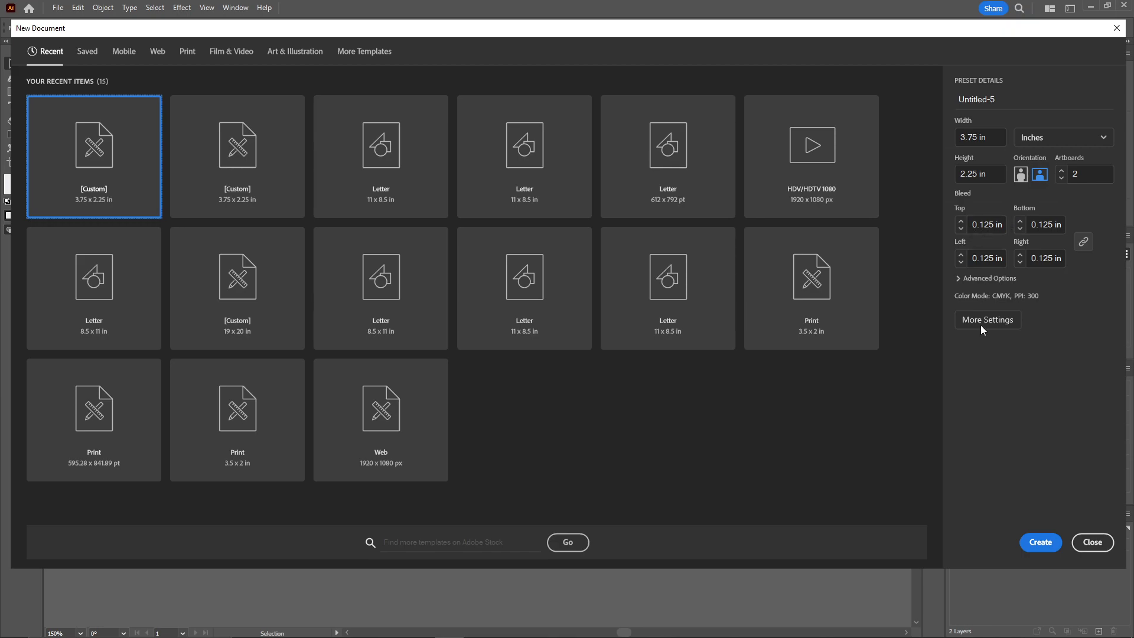
pyautogui.click(1039, 546)
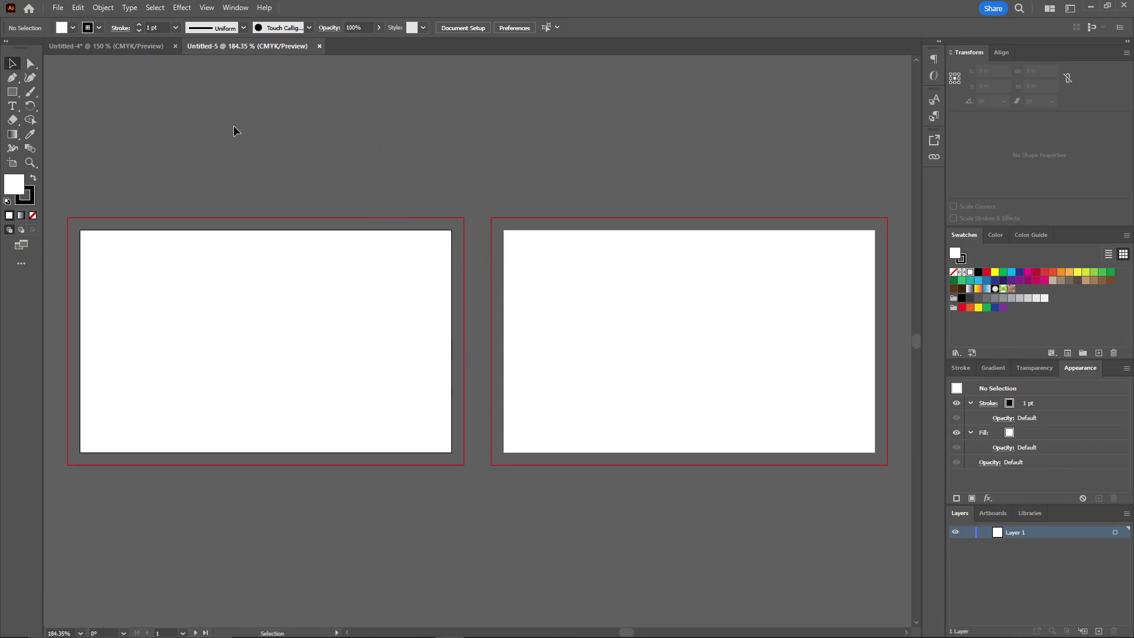
# Copy the colour swatches and contact icons from Untitled-4 into Untitled-5 beside the first artboard
pyautogui.click(123, 48)
pyautogui.moveTo(166, 233); pyautogui.dragTo(53, 333)
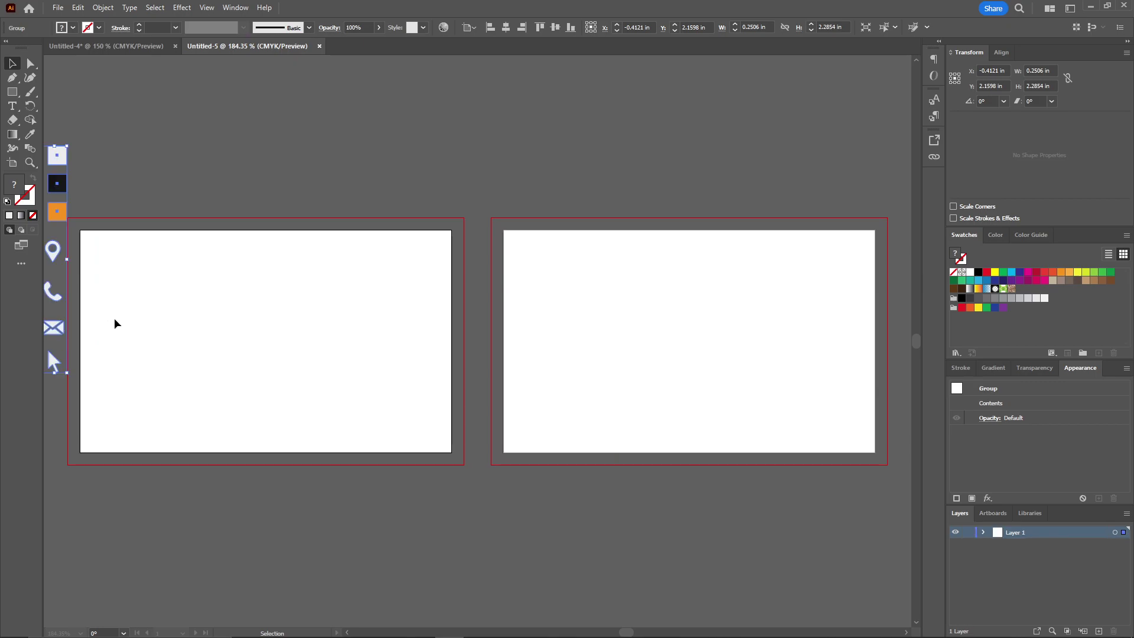
pyautogui.moveTo(129, 316); pyautogui.dragTo(431, 266)
pyautogui.moveTo(349, 196); pyautogui.dragTo(317, 279)
pyautogui.click(594, 215)
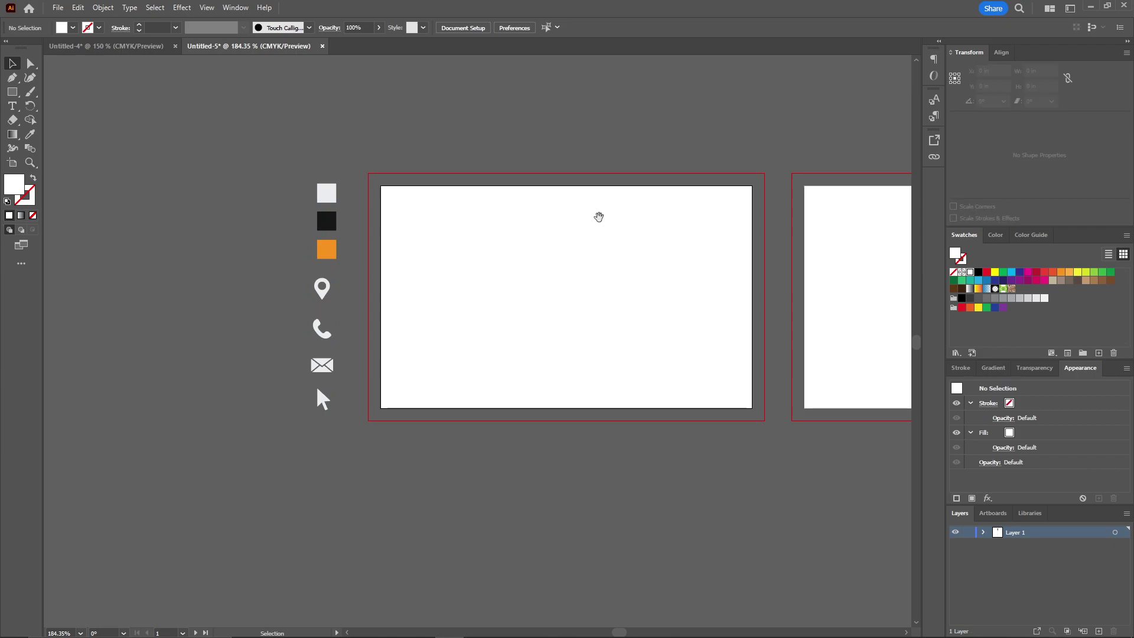
pyautogui.moveTo(595, 214); pyautogui.dragTo(486, 227)
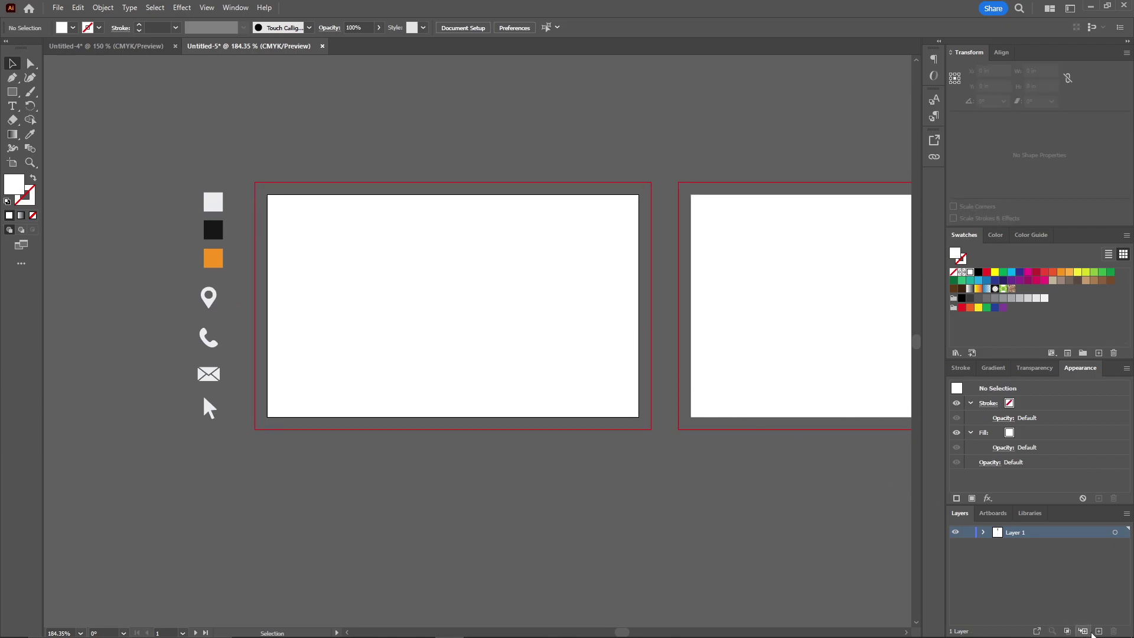
# Add a new layer named background
pyautogui.click(1098, 631)
pyautogui.doubleClick(1016, 533)
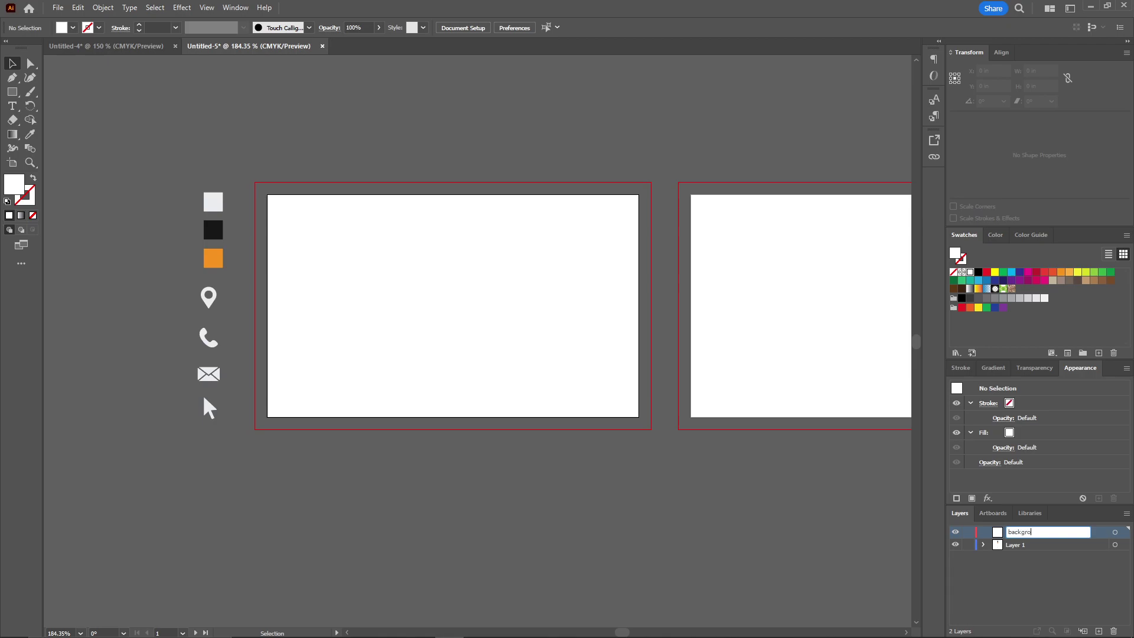
pyautogui.press('Return')
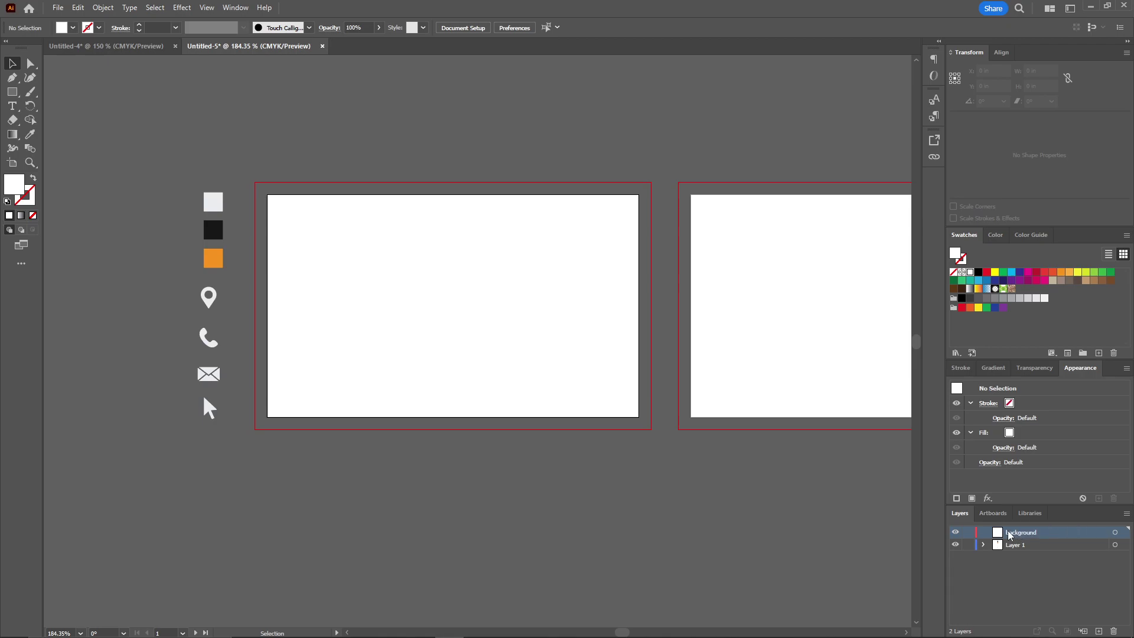
# Draw a rectangle covering the first artboard and fill it with the sampled black
pyautogui.click(13, 96)
pyautogui.moveTo(268, 196); pyautogui.dragTo(639, 417)
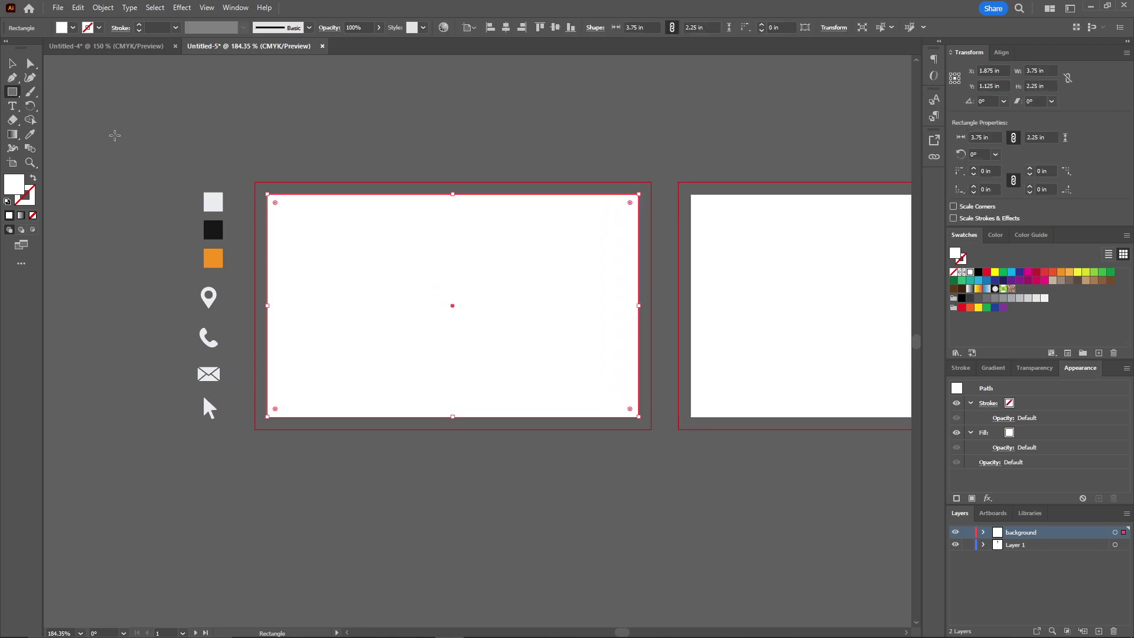
pyautogui.click(30, 134)
pyautogui.click(214, 230)
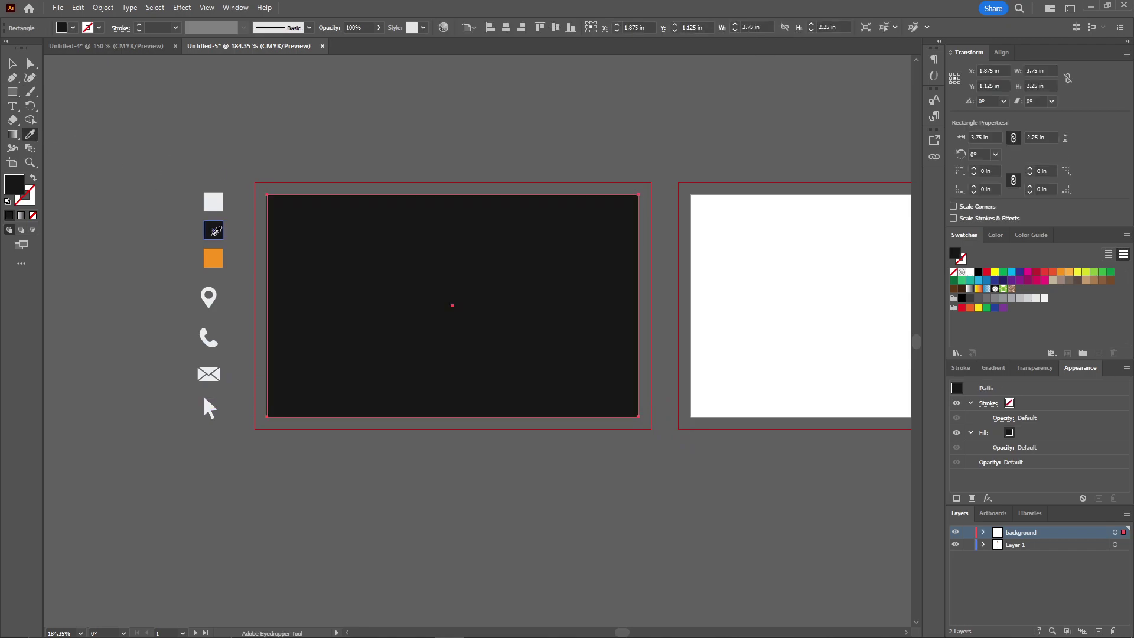
pyautogui.hscroll(5, 200, 140)
# Copy the black rectangle onto the second artboard, add Layer 3, and lock background
pyautogui.press('v')
pyautogui.moveTo(278, 283); pyautogui.dragTo(703, 281)
pyautogui.moveTo(315, 127); pyautogui.dragTo(555, 128)
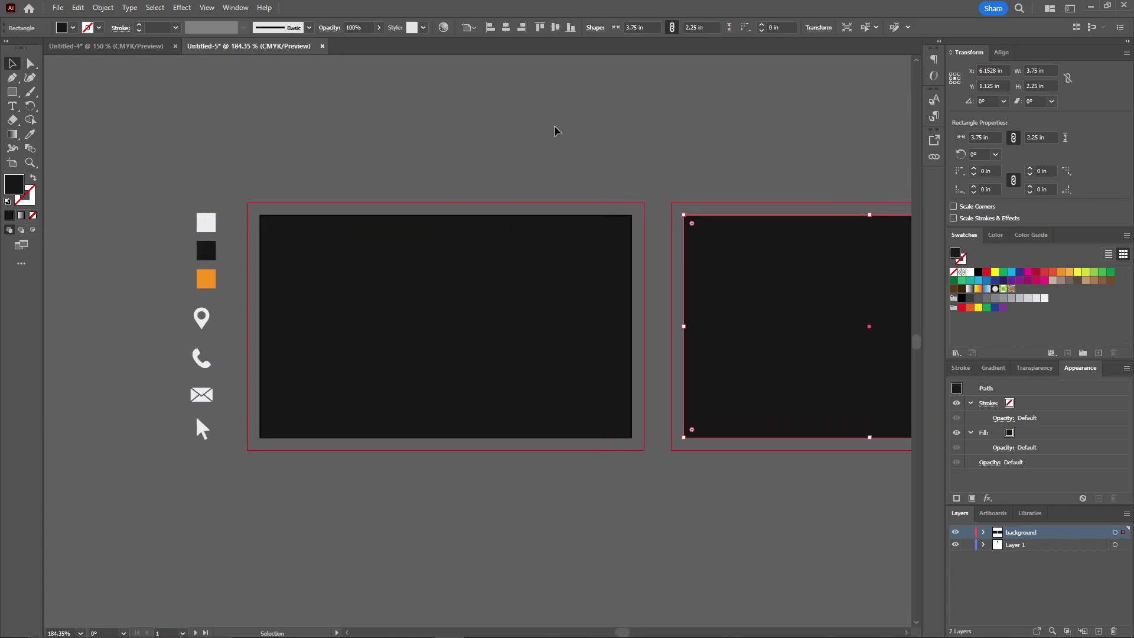
pyautogui.click(592, 183)
pyautogui.moveTo(592, 182); pyautogui.dragTo(505, 180)
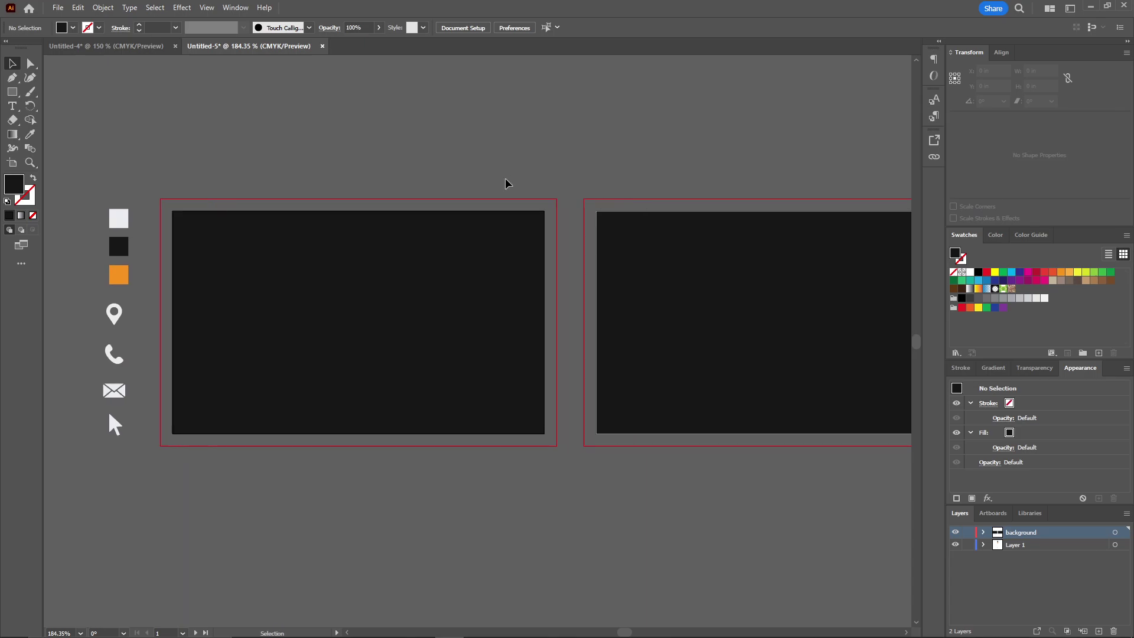
pyautogui.click(1098, 630)
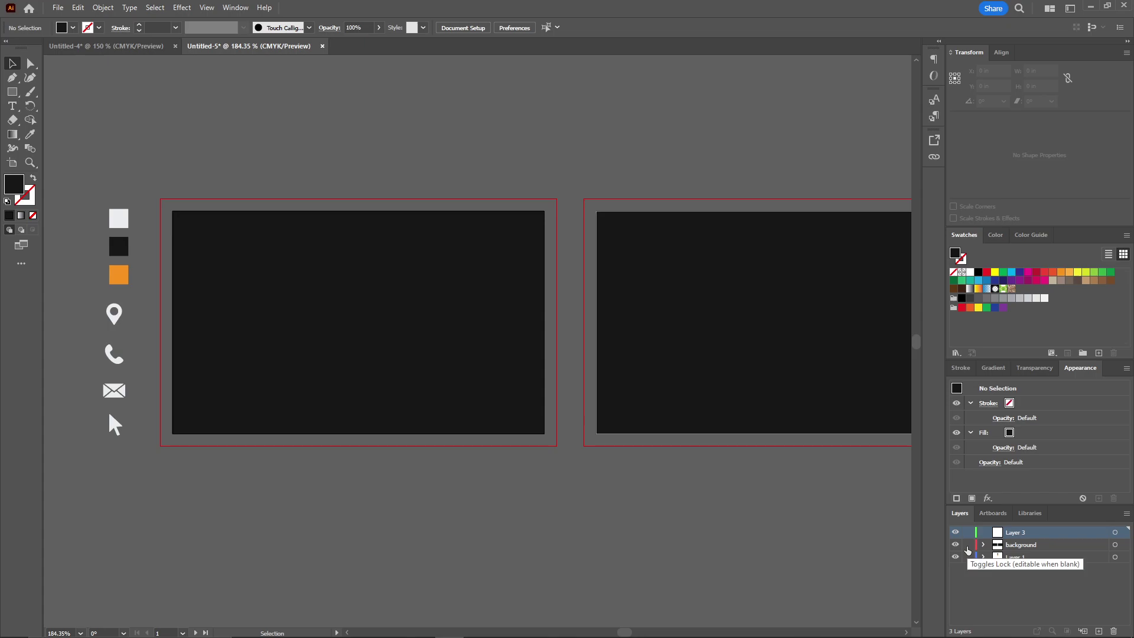
pyautogui.click(968, 544)
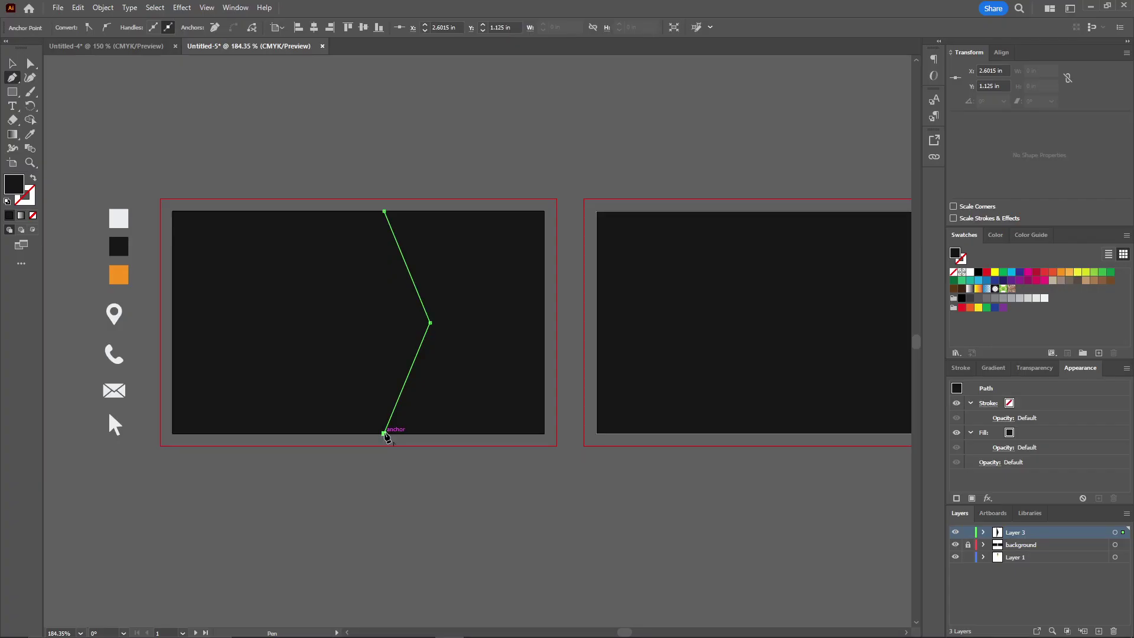
# Draw the notched chevron panel at the first card's right and fill it orange
pyautogui.click(544, 433)
pyautogui.click(544, 211)
pyautogui.click(384, 210)
pyautogui.press('v')
pyautogui.press('i')
pyautogui.click(127, 278)
# Make a vertically reflected copy of the orange panel and move it to the second card's left
pyautogui.press('v')
pyautogui.click(514, 144)
pyautogui.hscroll(3, 417, 223)
pyautogui.click(416, 248)
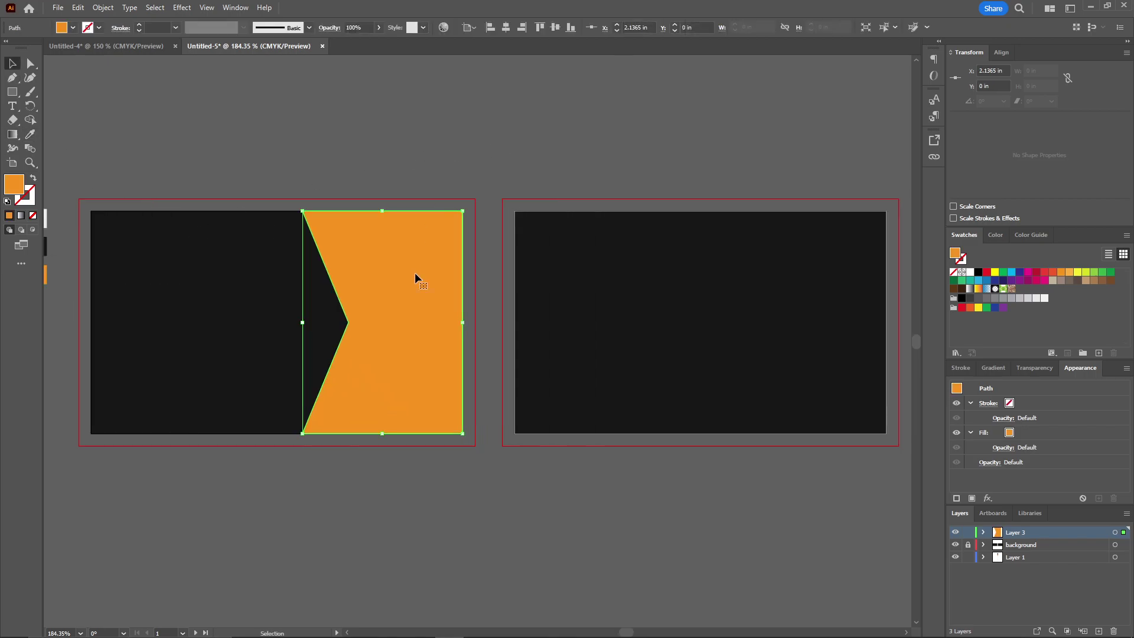
pyautogui.rightClick(409, 326)
pyautogui.moveTo(448, 564)
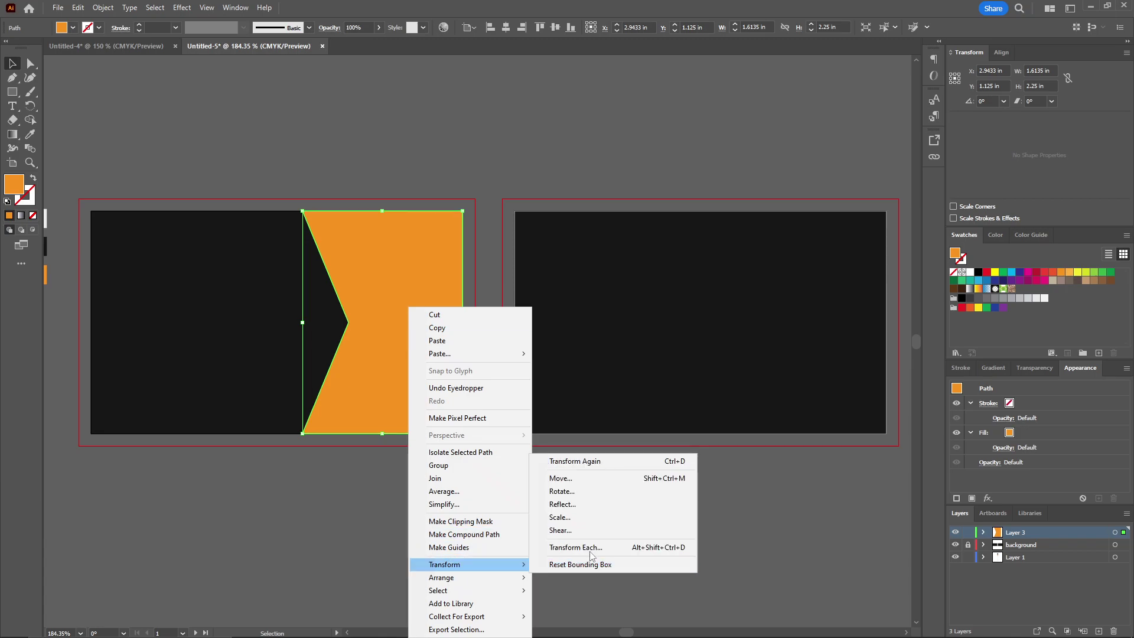
pyautogui.click(559, 505)
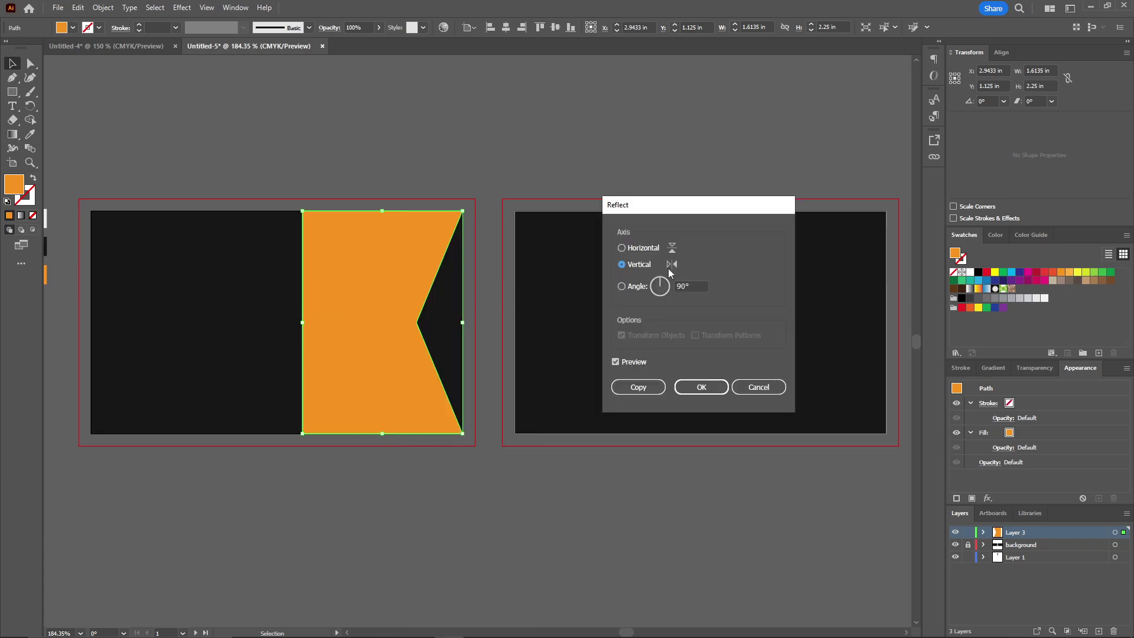
pyautogui.click(638, 387)
pyautogui.moveTo(399, 381); pyautogui.dragTo(607, 377)
# Draw a hexagon on the first card's notch and centre it vertically on the artboard
pyautogui.click(456, 192)
pyautogui.hscroll(-3, 480, 159)
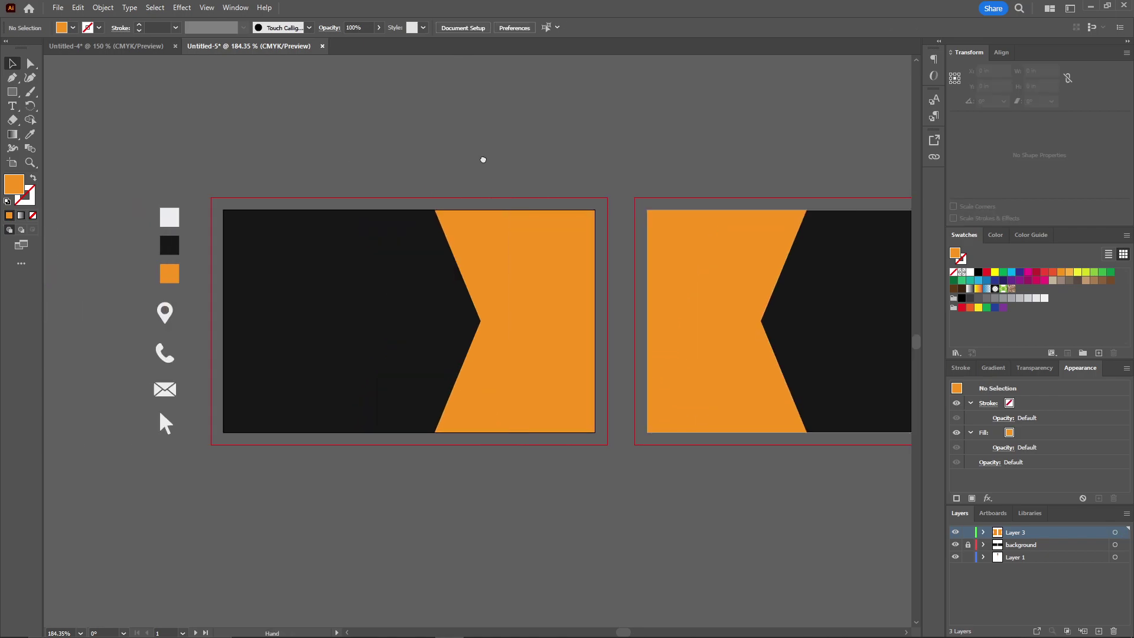
pyautogui.moveTo(715, 135); pyautogui.dragTo(506, 164)
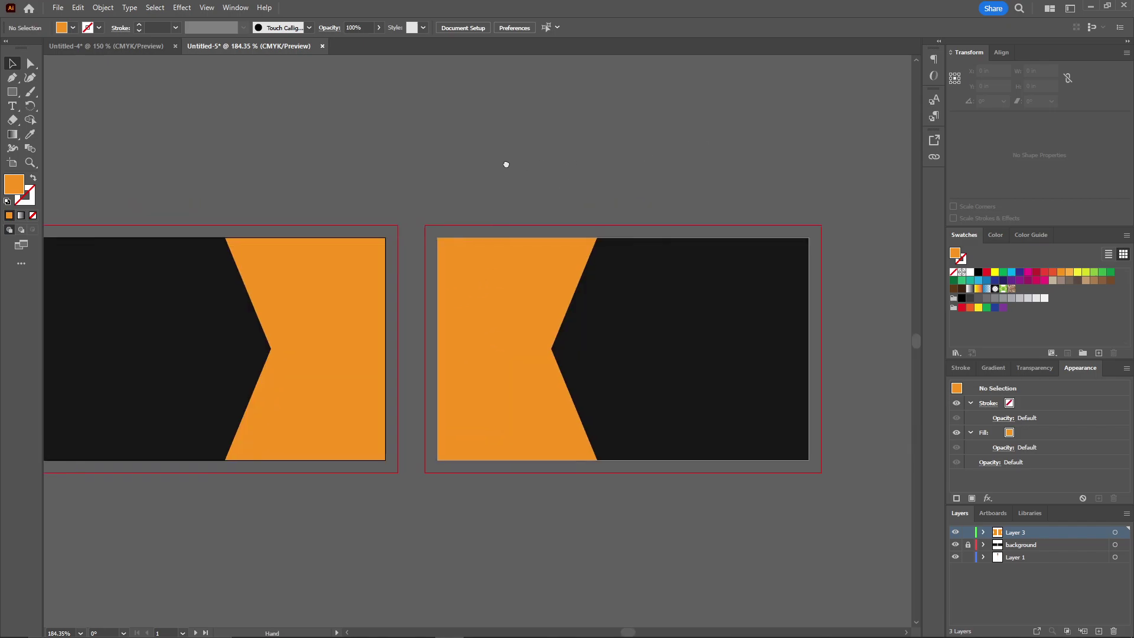
pyautogui.moveTo(220, 156); pyautogui.dragTo(413, 140)
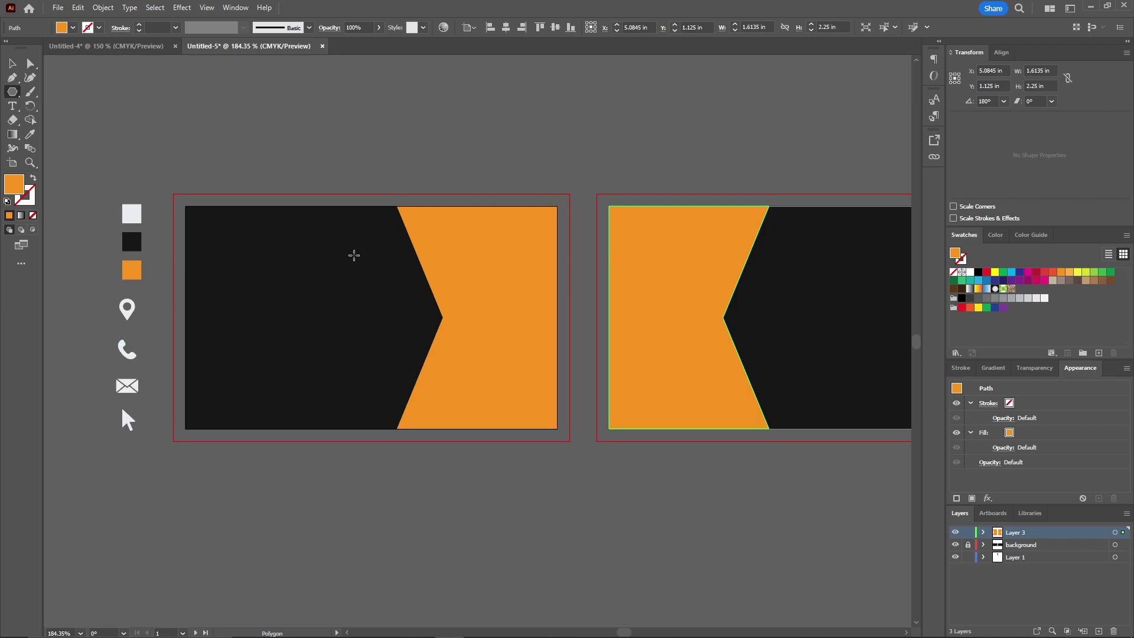
pyautogui.moveTo(354, 255)
pyautogui.mouseDown()
pyautogui.moveTo(449, 323)
pyautogui.moveTo(421, 269)
pyautogui.moveTo(436, 280)
pyautogui.moveTo(398, 296)
pyautogui.moveTo(427, 305)
pyautogui.mouseUp()
pyautogui.press('v')
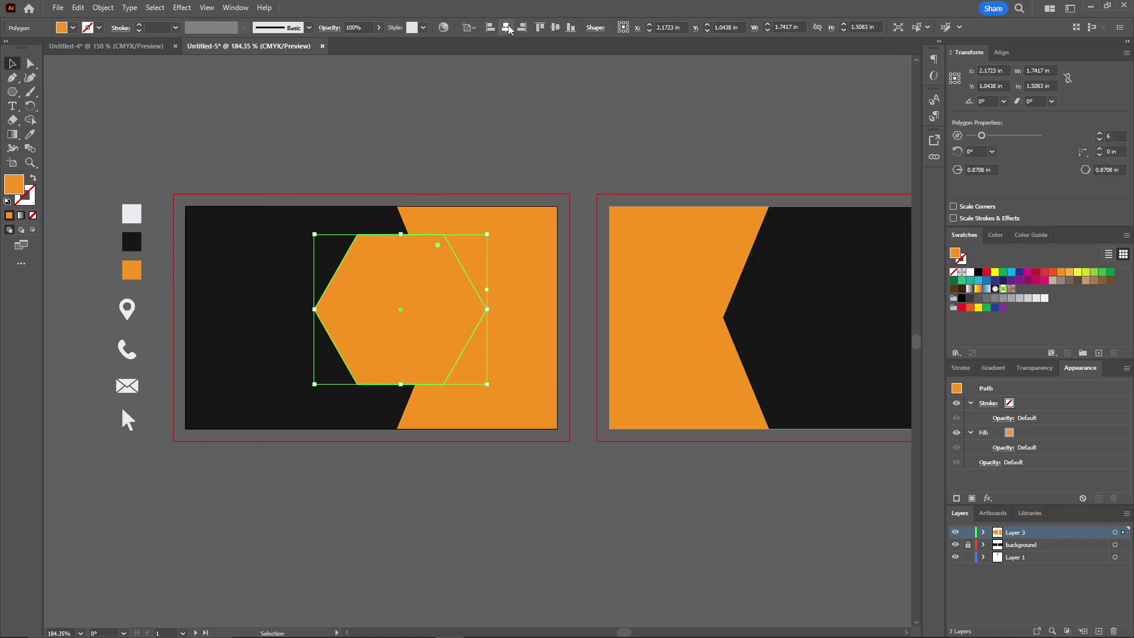
pyautogui.click(555, 27)
pyautogui.click(461, 157)
pyautogui.click(339, 267)
# Fill the hexagon with the sampled black and nudge it slightly right
pyautogui.click(30, 135)
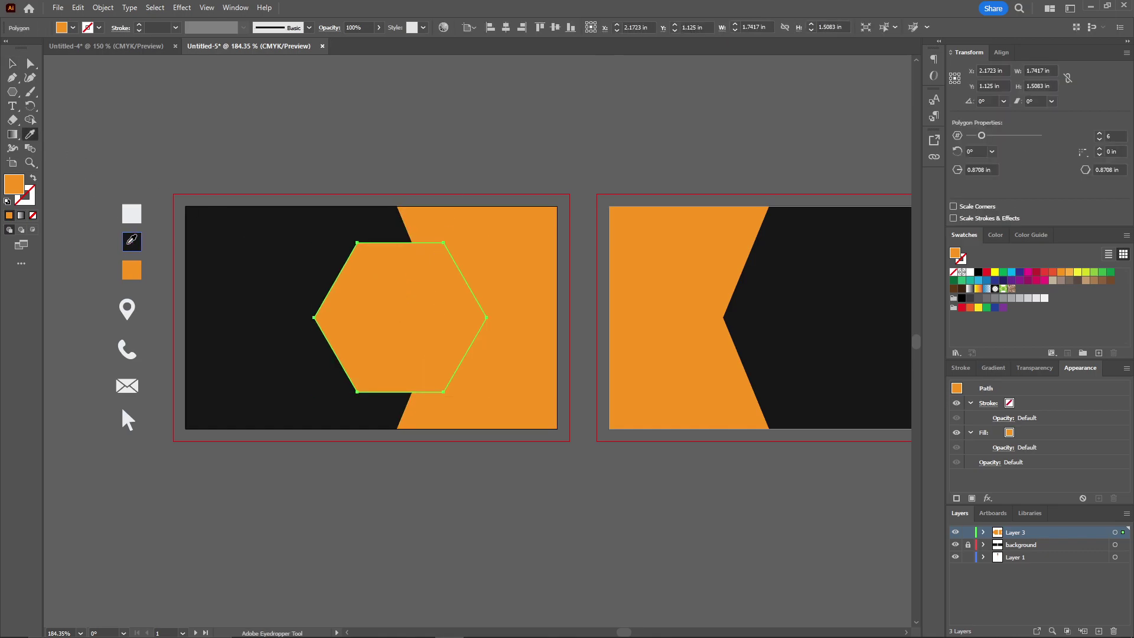
pyautogui.click(130, 245)
pyautogui.hotkey('ctrl', 'shift', 'a')
pyautogui.moveTo(409, 172); pyautogui.dragTo(380, 157)
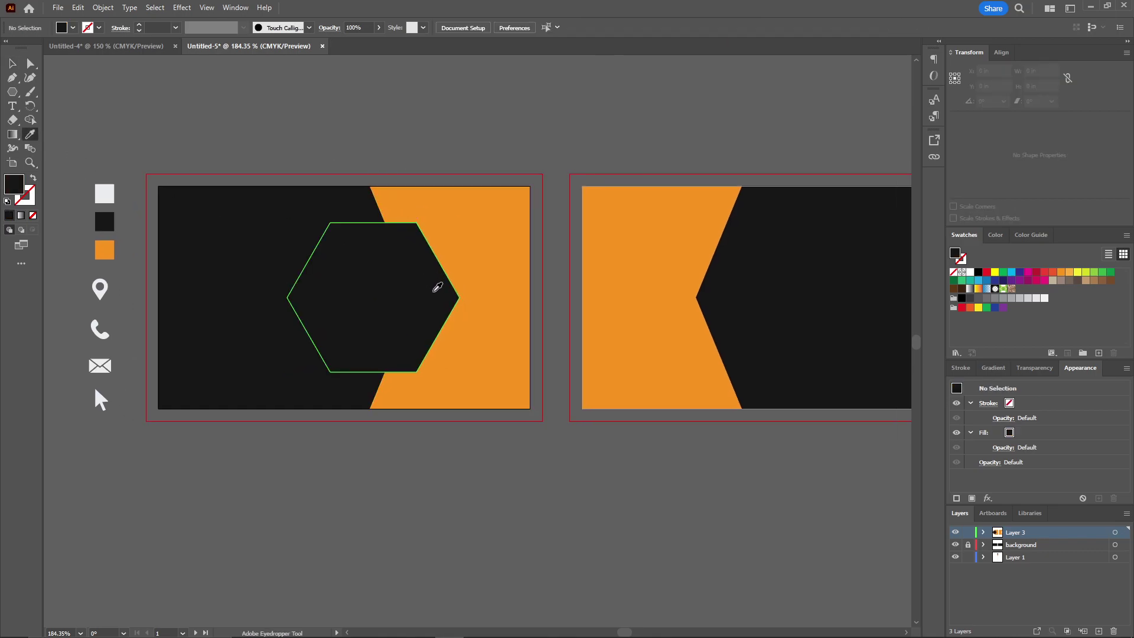
pyautogui.press('v')
pyautogui.moveTo(435, 295); pyautogui.dragTo(438, 296)
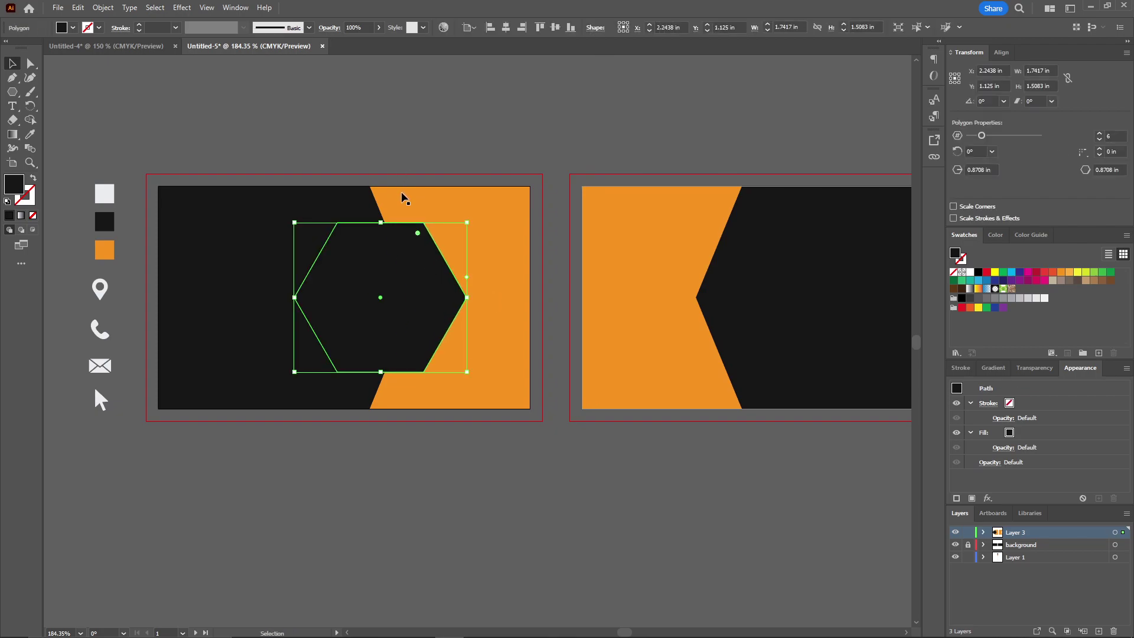
# Copy the black hexagon straight across onto the second card
pyautogui.moveTo(413, 172); pyautogui.dragTo(362, 169)
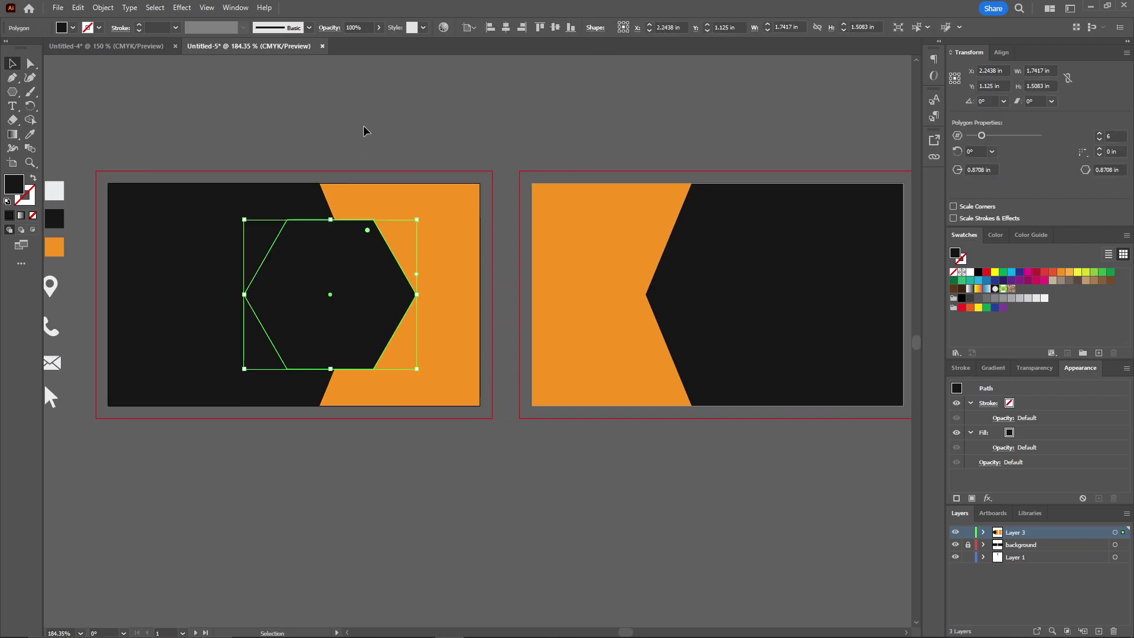
pyautogui.moveTo(382, 298); pyautogui.dragTo(724, 302)
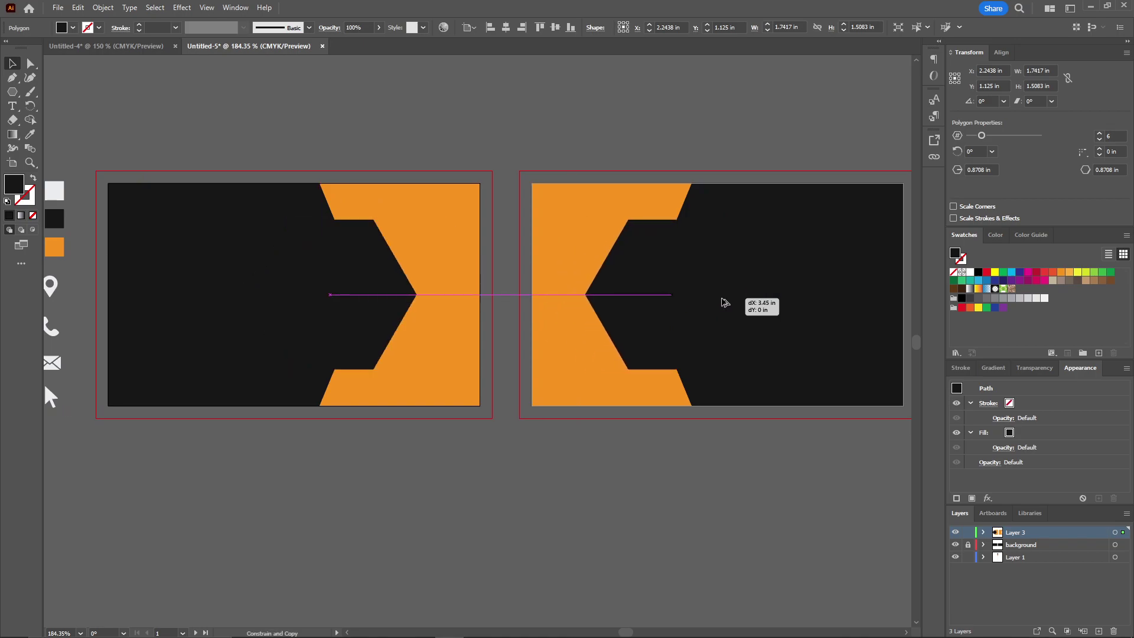
pyautogui.moveTo(724, 302); pyautogui.dragTo(724, 303)
pyautogui.click(579, 129)
pyautogui.moveTo(579, 130)
pyautogui.mouseDown()
pyautogui.moveTo(512, 139)
pyautogui.moveTo(573, 141)
pyautogui.mouseUp()
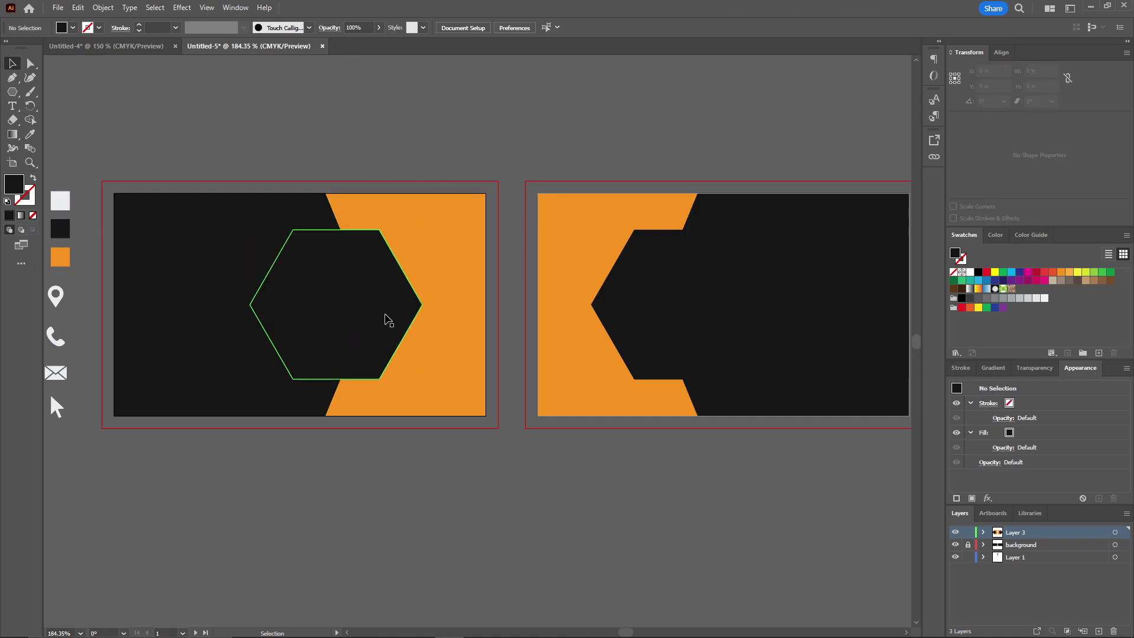
pyautogui.click(387, 319)
# Give the left hexagon a Drop Shadow with a negative X offset so it falls left
pyautogui.click(183, 8)
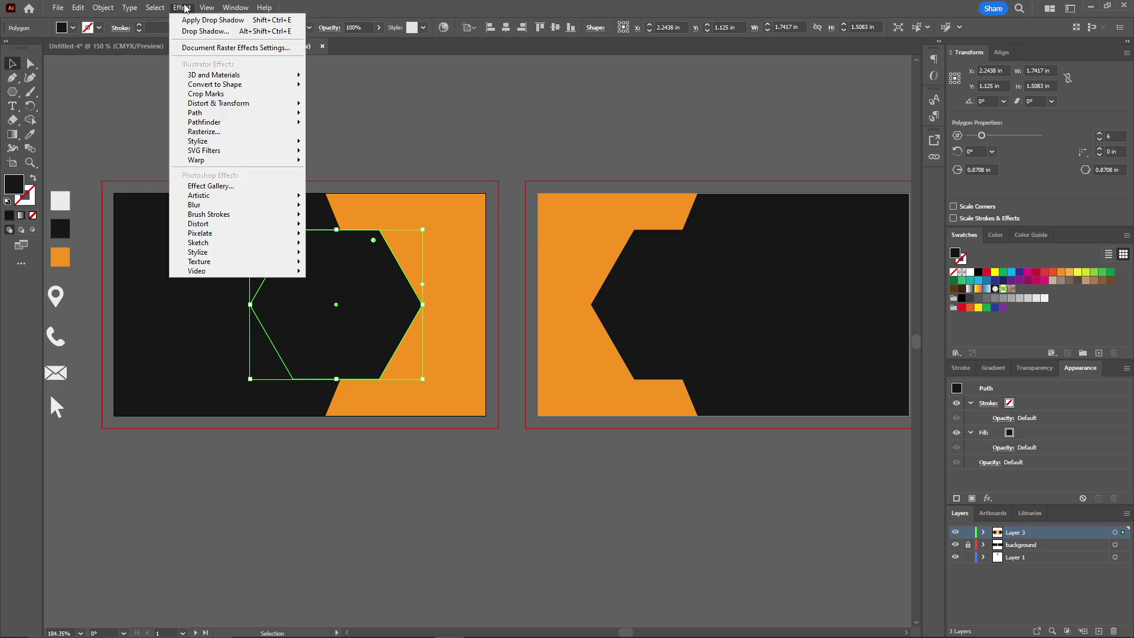
pyautogui.moveTo(235, 142)
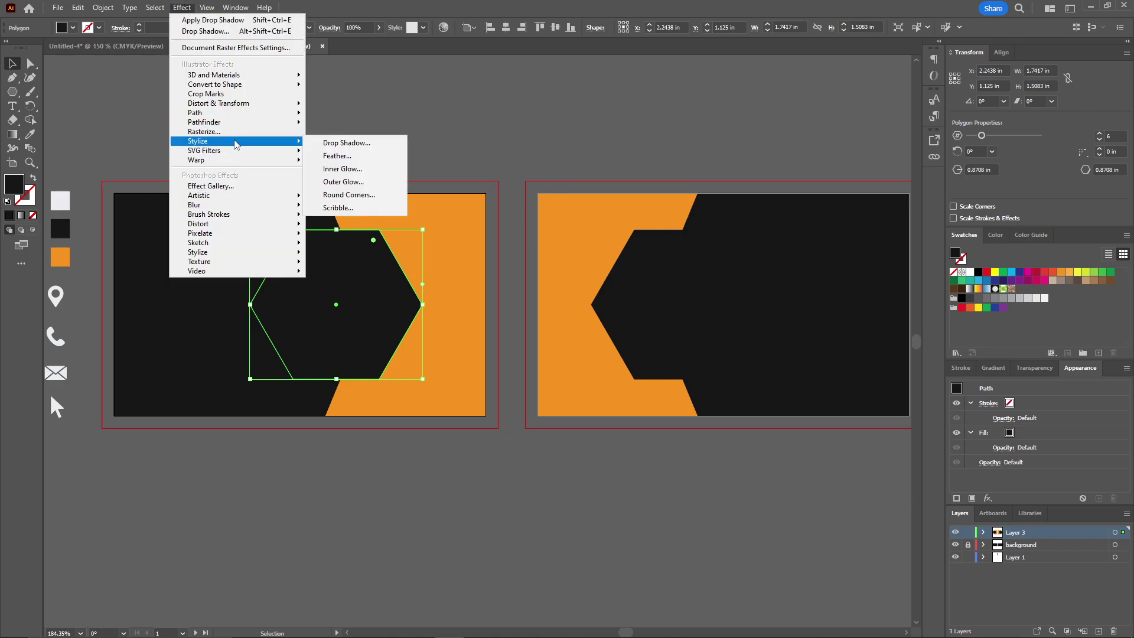
pyautogui.click(348, 143)
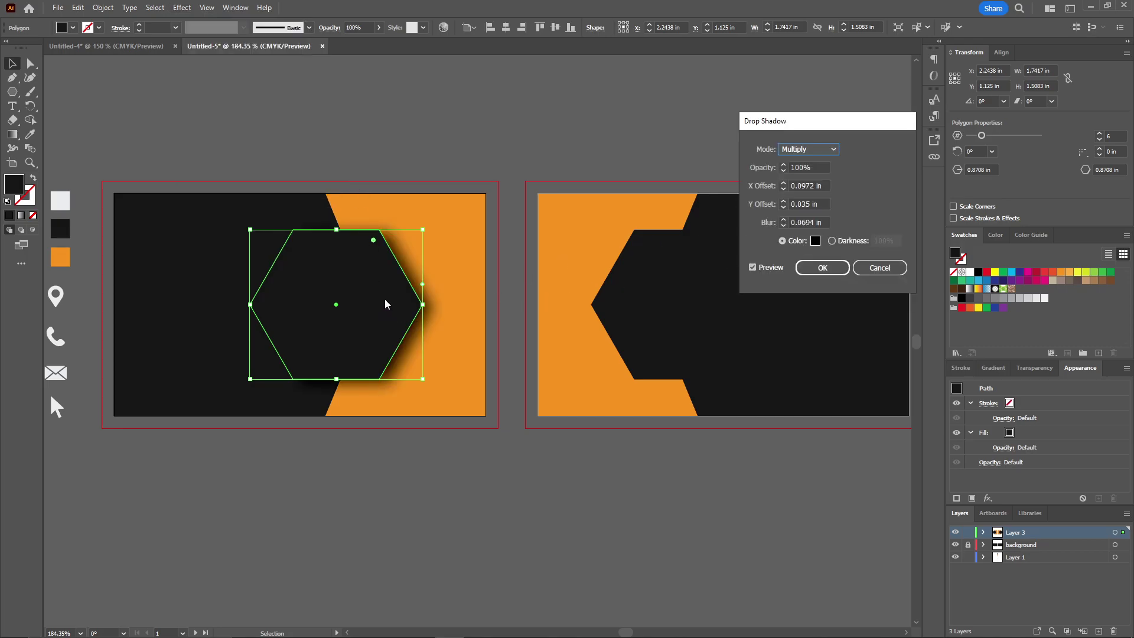
pyautogui.click(791, 184)
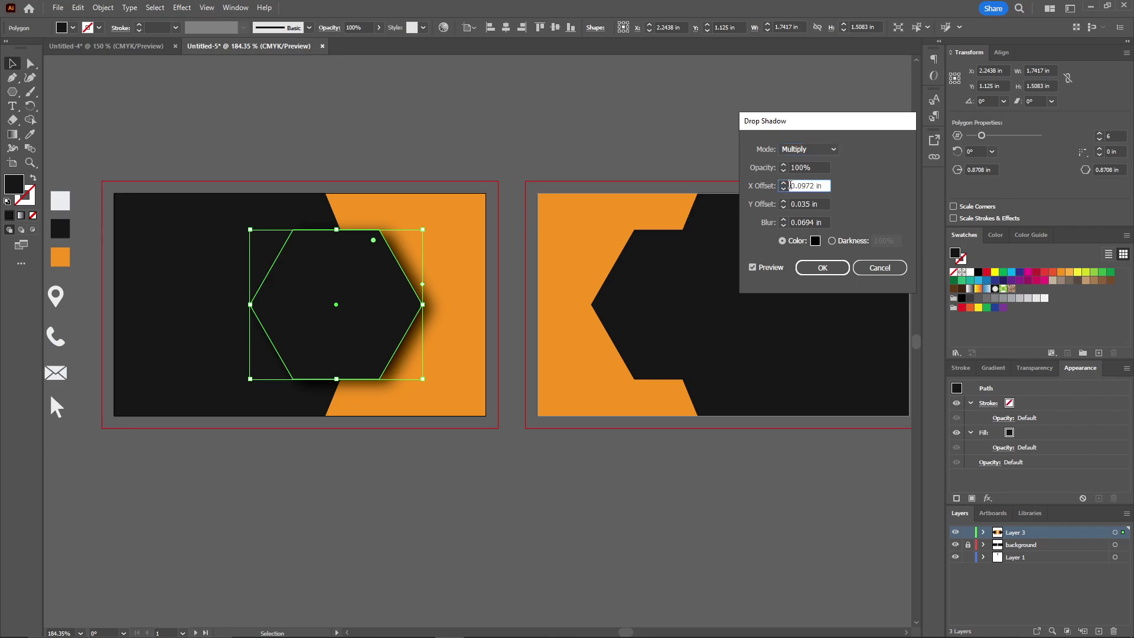
pyautogui.write('-')
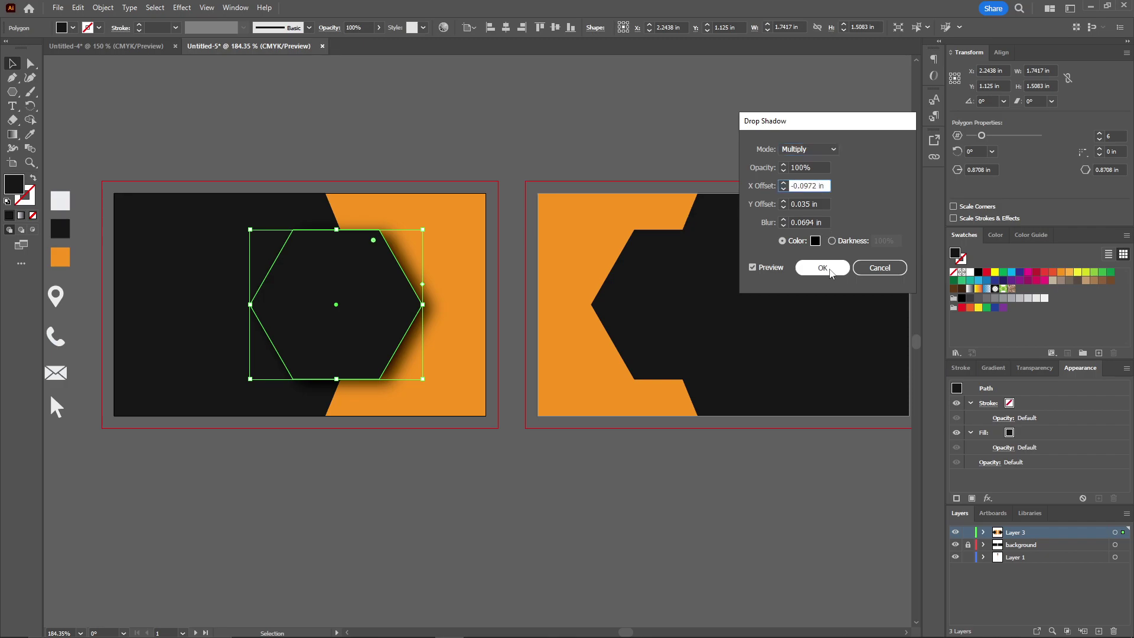
pyautogui.click(823, 267)
pyautogui.click(495, 168)
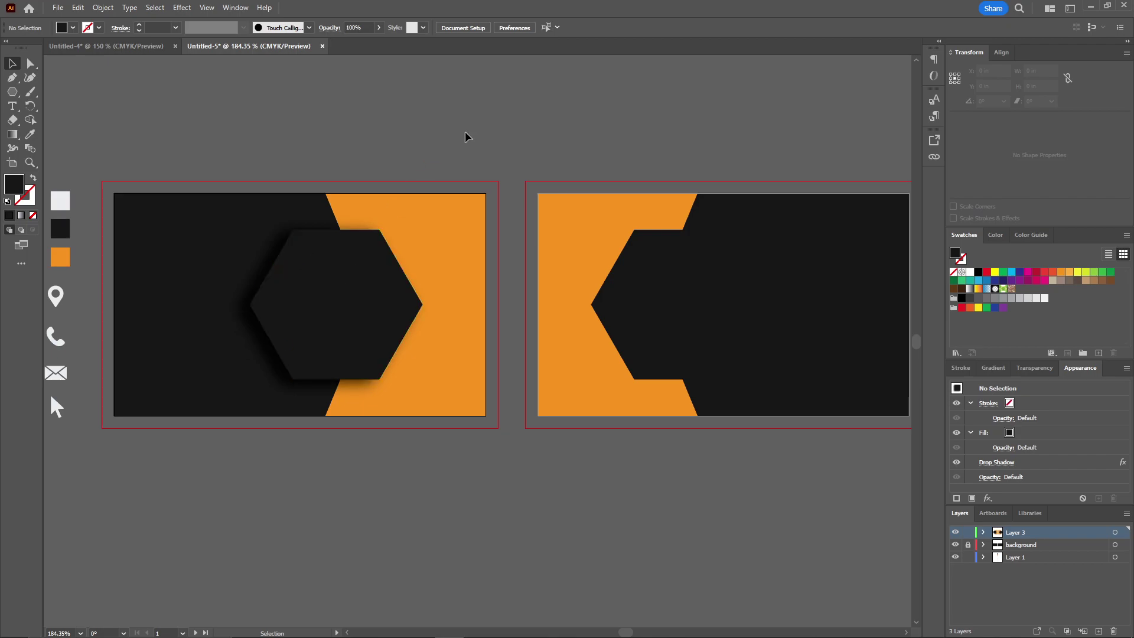
# Give the right hexagon a Drop Shadow with a positive X offset so it falls right
pyautogui.hscroll(2, 392, 132)
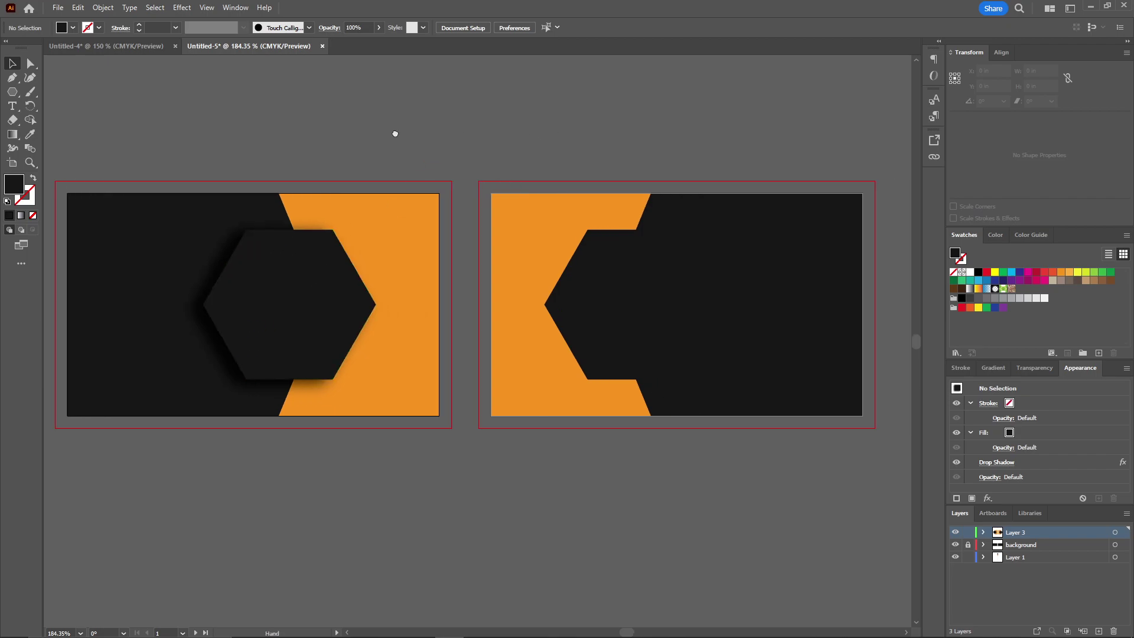
pyautogui.click(664, 332)
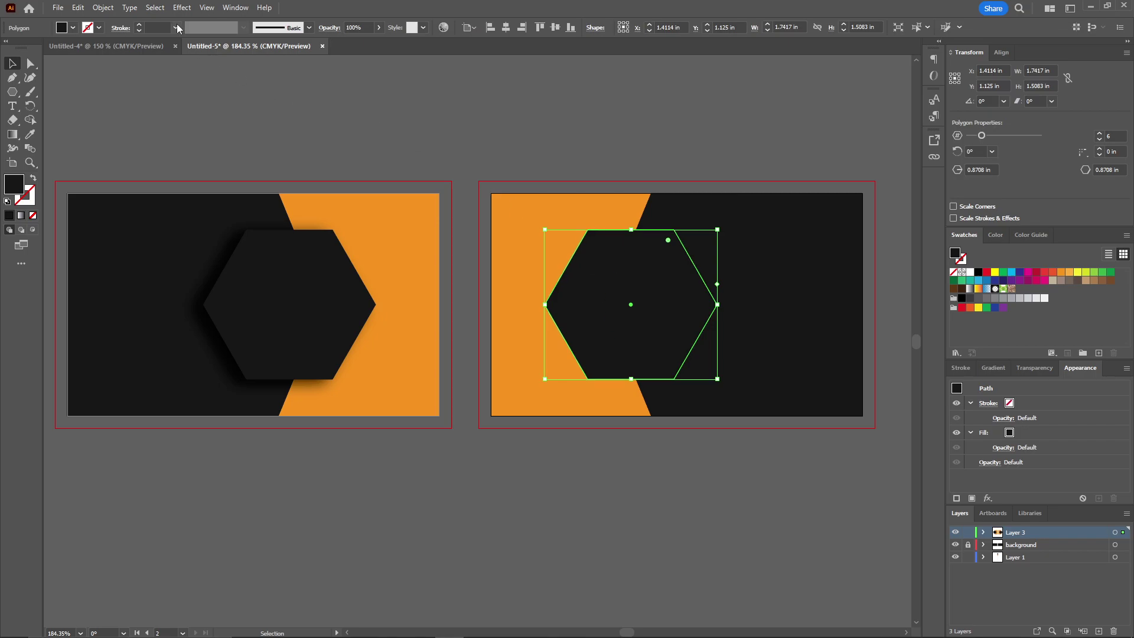
pyautogui.click(181, 8)
pyautogui.moveTo(224, 141)
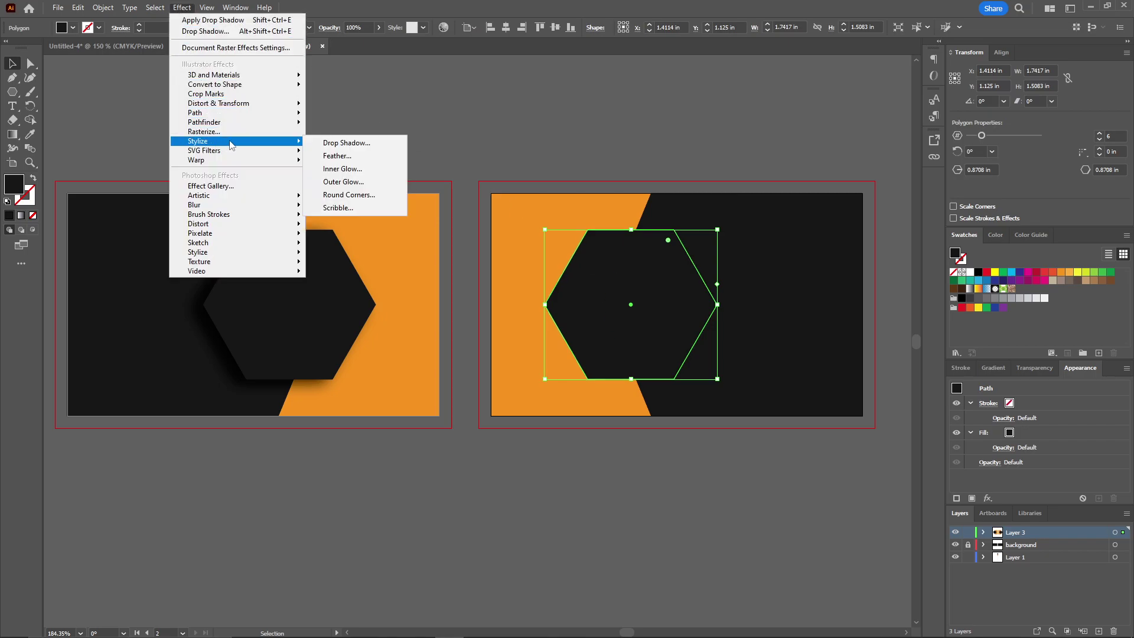
pyautogui.click(357, 144)
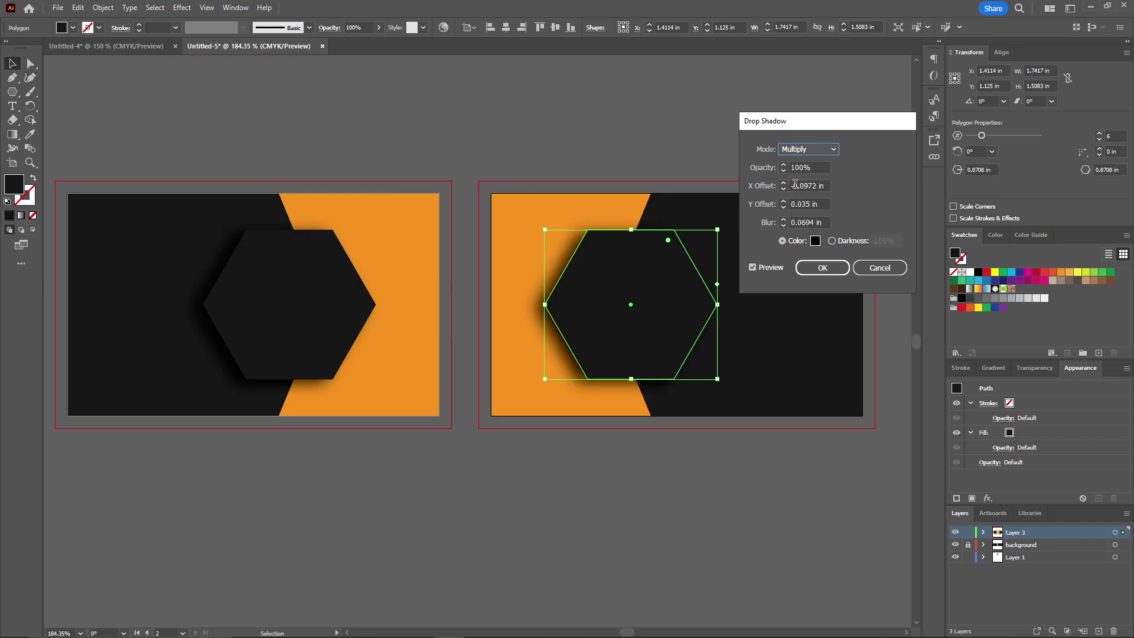
pyautogui.moveTo(794, 186); pyautogui.dragTo(786, 188)
pyautogui.press('BackSpace')
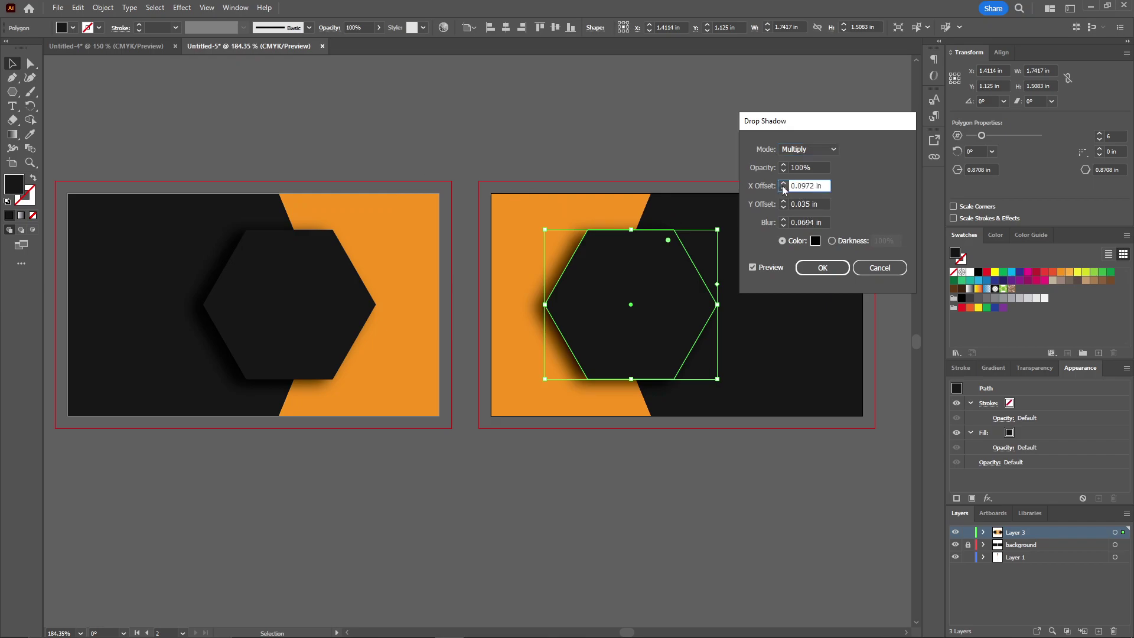
pyautogui.click(821, 267)
pyautogui.click(625, 150)
pyautogui.moveTo(590, 144); pyautogui.dragTo(638, 148)
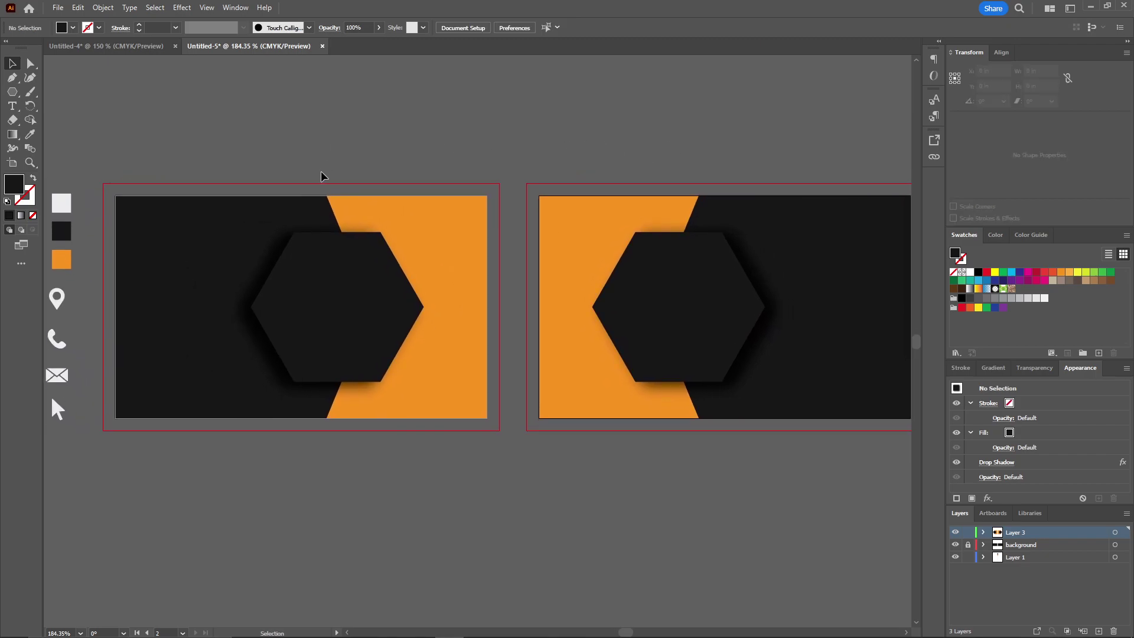
# Type website.com, rotate it vertical, and move it onto the left card's left edge
pyautogui.moveTo(261, 286); pyautogui.dragTo(306, 225)
pyautogui.press('t')
pyautogui.click(278, 391)
pyautogui.write('website.com')
pyautogui.keyDown('ctrl'); pyautogui.click(330, 416); pyautogui.keyUp('ctrl')
pyautogui.press('v')
pyautogui.click(354, 394)
pyautogui.moveTo(368, 376); pyautogui.dragTo(307, 350)
pyautogui.moveTo(318, 391); pyautogui.dragTo(197, 215)
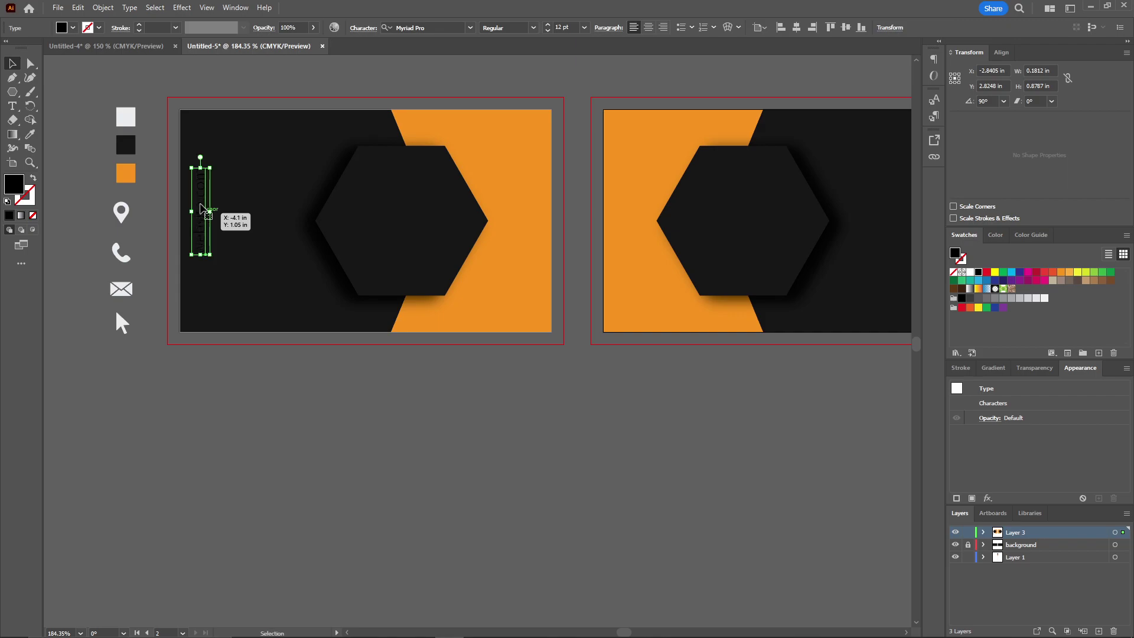
# Make the website.com text white and nudge it into position along the edge
pyautogui.press('i')
pyautogui.click(126, 116)
pyautogui.keyDown('ctrl'); pyautogui.click(182, 90); pyautogui.keyUp('ctrl')
pyautogui.moveTo(181, 91); pyautogui.dragTo(134, 155)
pyautogui.press('v')
pyautogui.moveTo(151, 295); pyautogui.dragTo(154, 300)
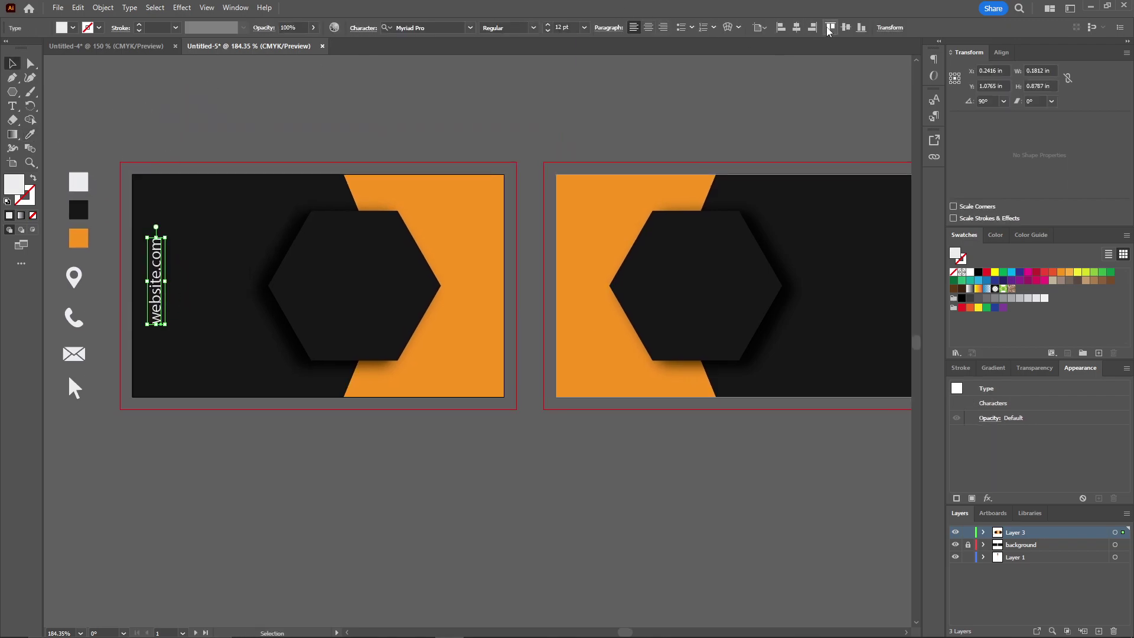
pyautogui.click(319, 122)
pyautogui.scroll(-1, 275, 135)
pyautogui.hscroll(-1, 274, 135)
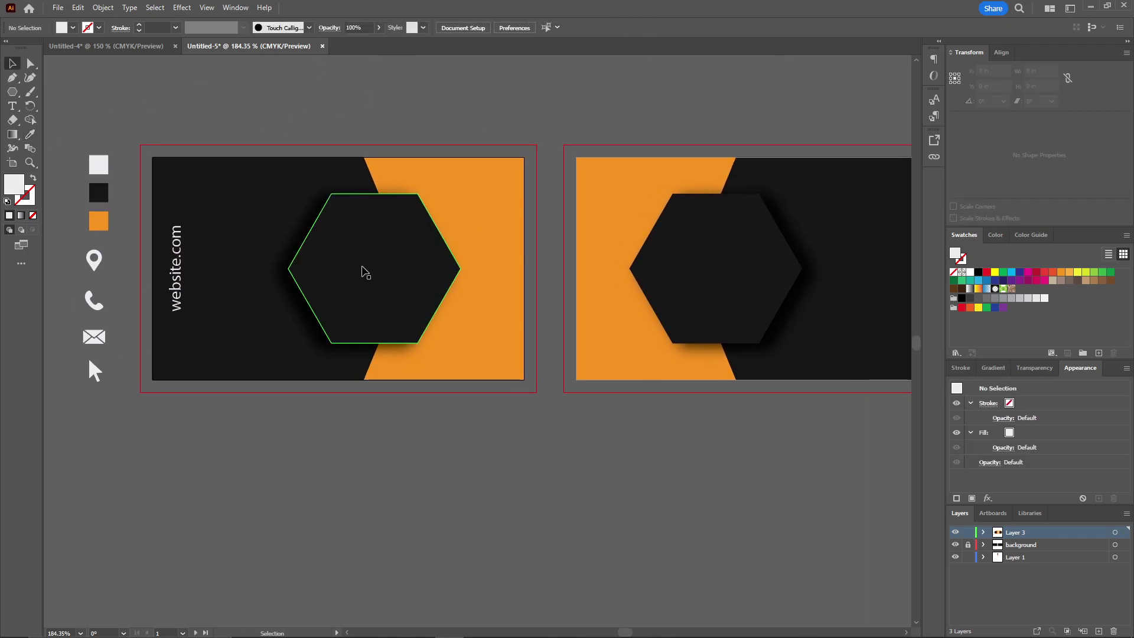
# Type LOGO inside the left hexagon and make it white
pyautogui.press('t')
pyautogui.click(355, 258)
pyautogui.write('LOGO')
pyautogui.hotkey('ctrl', 'a')
pyautogui.press('i')
pyautogui.click(98, 164)
pyautogui.press('v')
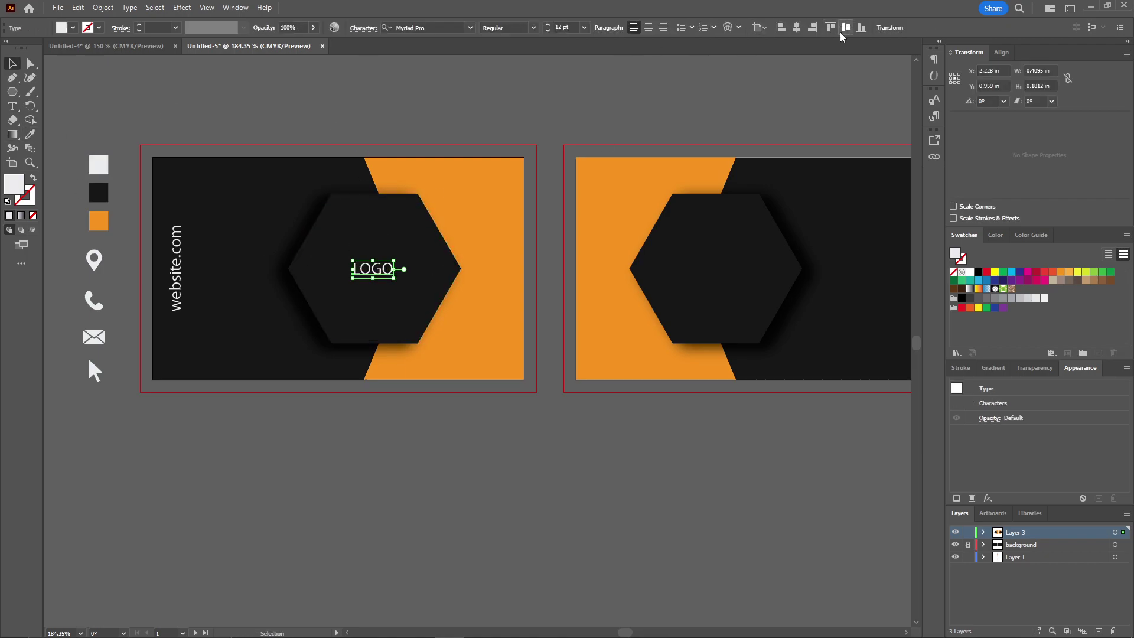
pyautogui.click(541, 102)
pyautogui.moveTo(540, 101); pyautogui.dragTo(443, 102)
pyautogui.hotkey('ctrl', '-')
pyautogui.press('t')
pyautogui.click(429, 370)
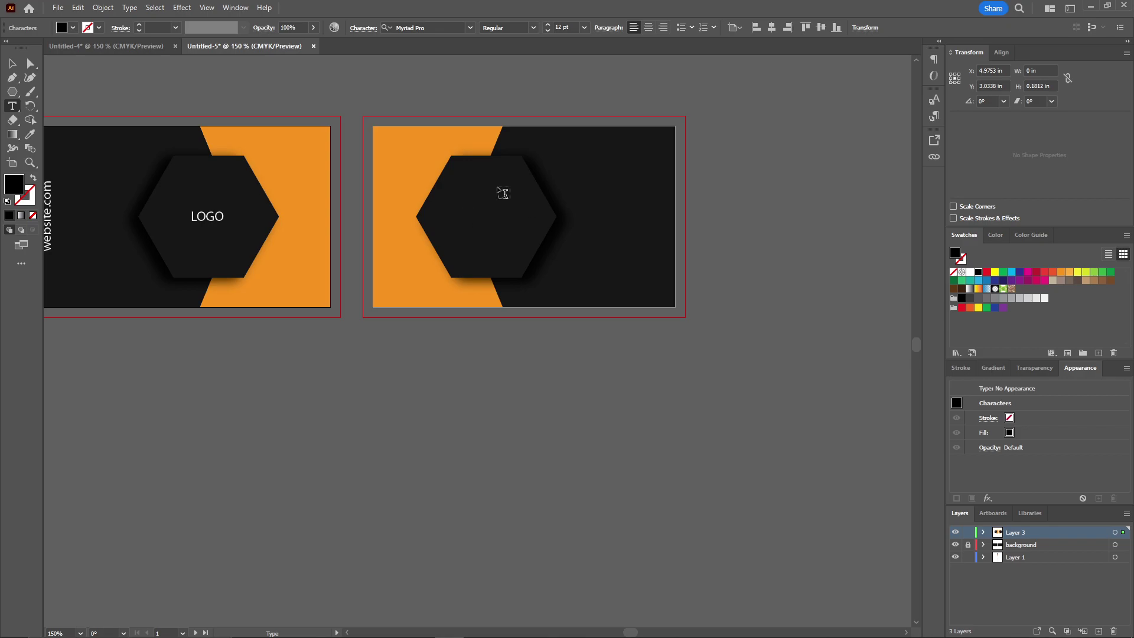
pyautogui.press('Escape')
pyautogui.hotkey('ctrl', '=')
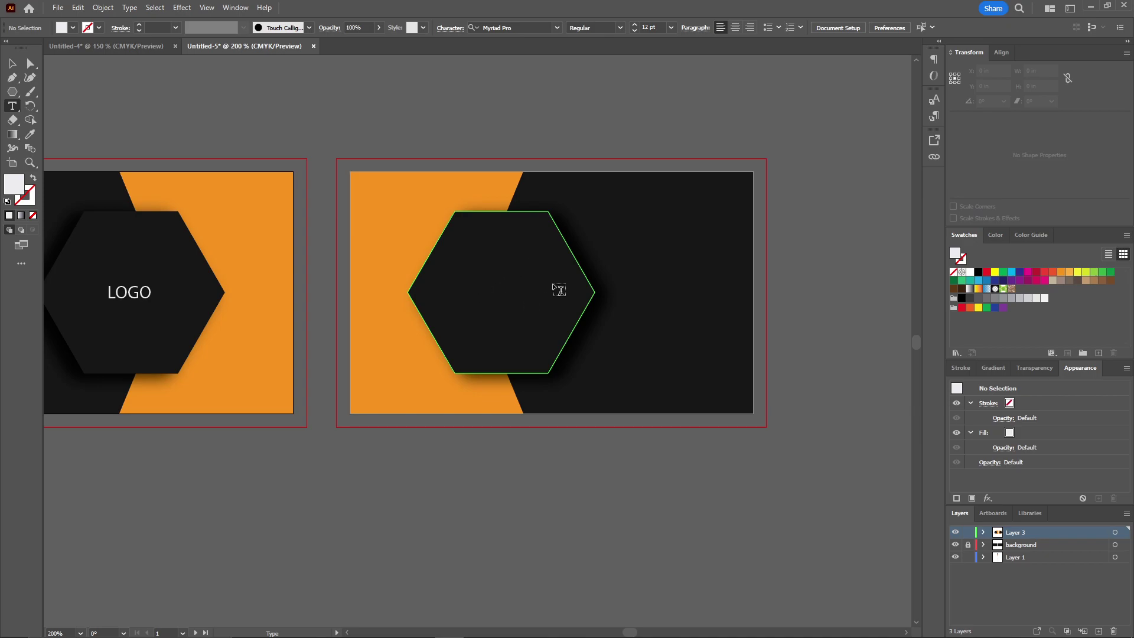
# Add the cardholder's name below the right card, with the first name in bold
pyautogui.scroll(-3, 482, 301)
pyautogui.click(388, 387)
pyautogui.write('David Wallace')
pyautogui.doubleClick(408, 384)
pyautogui.click(533, 28)
pyautogui.click(534, 52)
pyautogui.press('i')
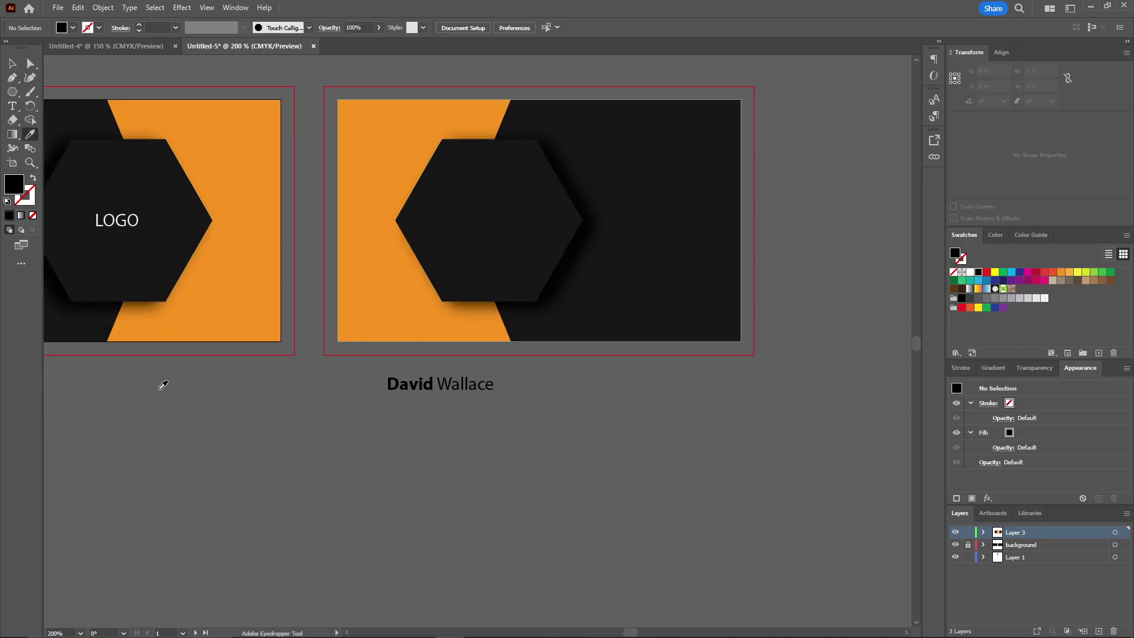
pyautogui.hscroll(-5, 478, 221)
pyautogui.hscroll(5, 478, 221)
# Add a white 'CO-Founder Dunder Mifflin' job title line under the name
pyautogui.press('t')
pyautogui.click(429, 409)
pyautogui.write('C-Founder')
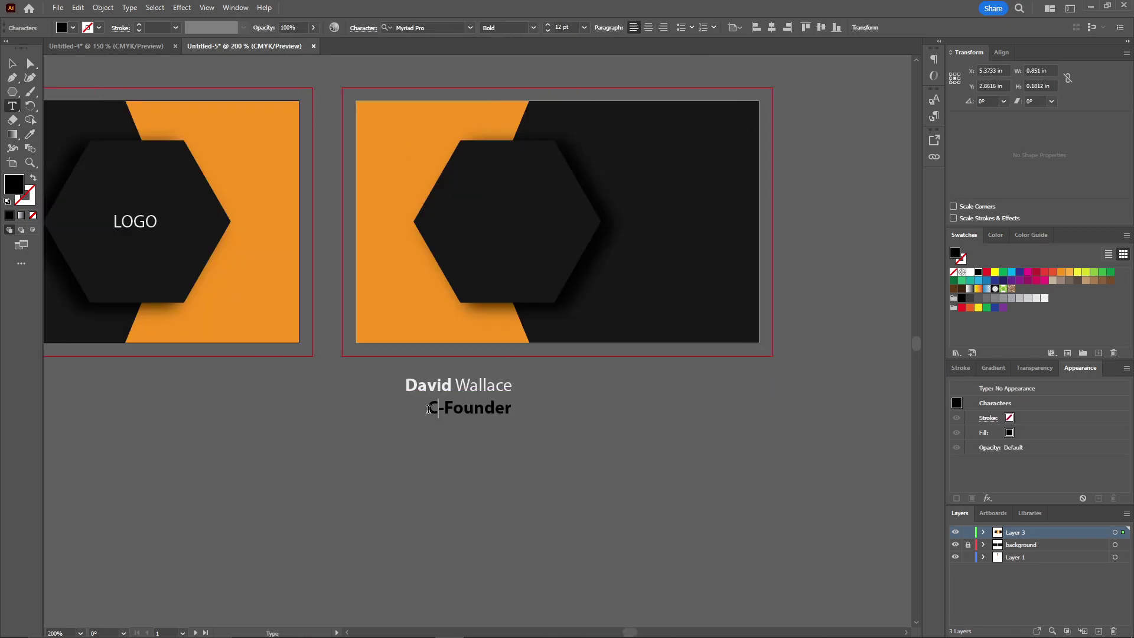
pyautogui.write('O')
pyautogui.moveTo(429, 409); pyautogui.dragTo(518, 408)
pyautogui.write('Dunder ')
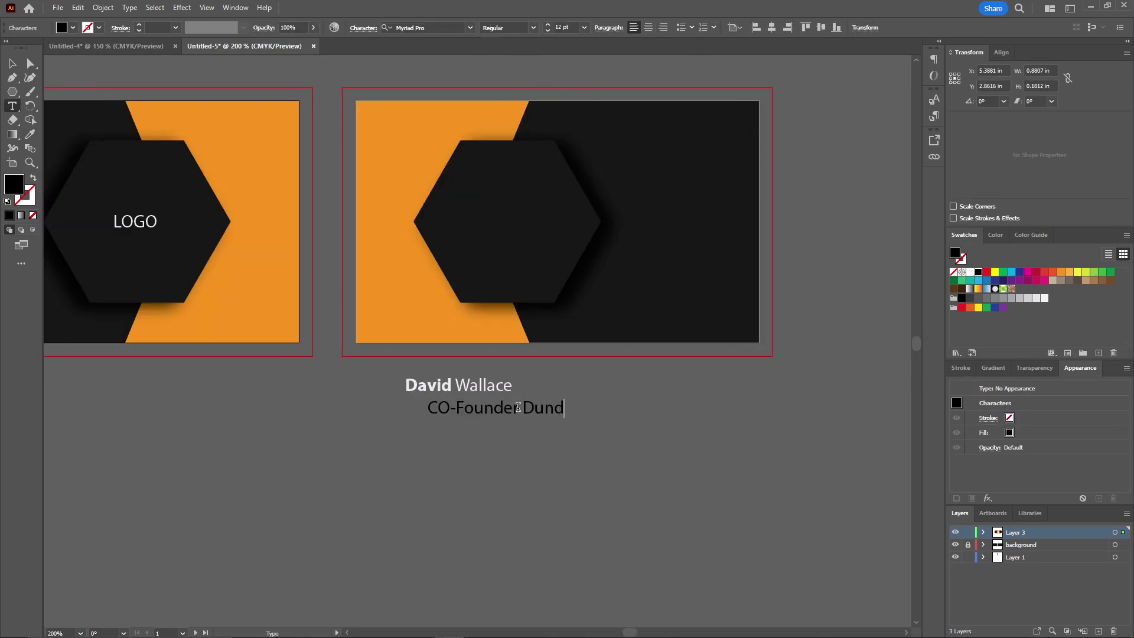
pyautogui.write('Mifflin')
pyautogui.hotkey('ctrl', 'a')
pyautogui.click(30, 134)
pyautogui.scroll(-5, 89, 95)
pyautogui.scroll(8, 142, 139)
pyautogui.click(295, 228)
# Scale the title under the name, group both lines and move them into the right hexagon
pyautogui.press('v')
pyautogui.moveTo(745, 268); pyautogui.dragTo(691, 287)
pyautogui.moveTo(342, 310); pyautogui.dragTo(407, 290)
pyautogui.keyDown('shift'); pyautogui.click(413, 230); pyautogui.keyUp('shift')
pyautogui.hotkey('ctrl', 'g')
pyautogui.moveTo(567, 374); pyautogui.dragTo(612, 196)
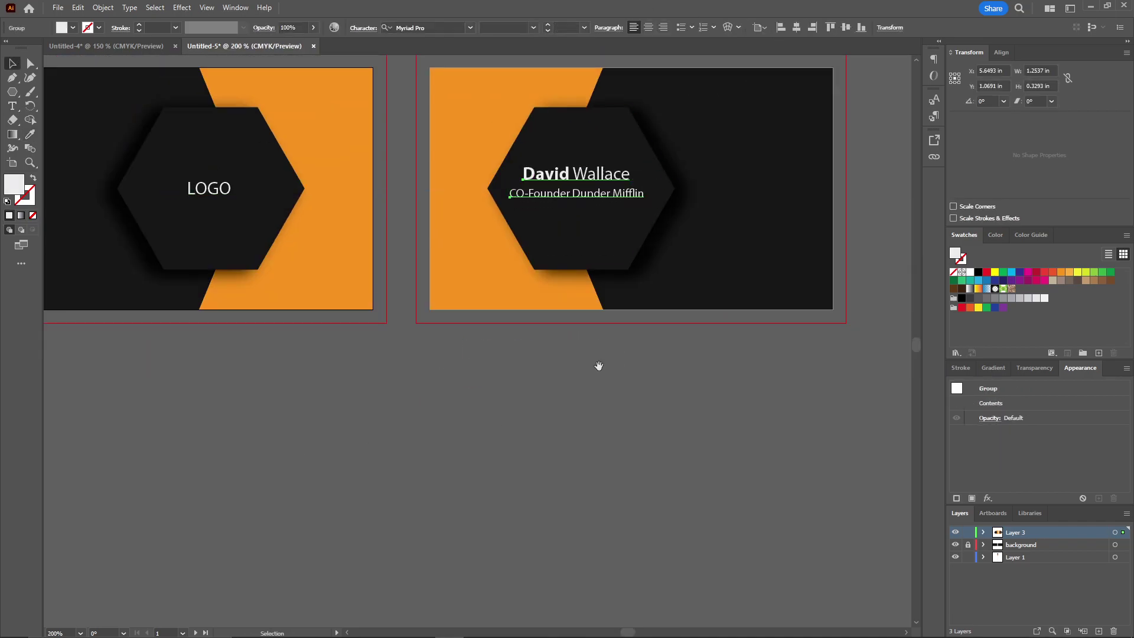
# Centre the name-and-title group horizontally and vertically on the hexagon
pyautogui.moveTo(607, 288); pyautogui.dragTo(525, 332)
pyautogui.click(594, 147)
pyautogui.moveTo(594, 147); pyautogui.dragTo(549, 147)
pyautogui.keyDown('shift'); pyautogui.click(473, 189); pyautogui.keyUp('shift')
pyautogui.click(399, 28)
pyautogui.click(470, 236)
pyautogui.click(435, 299)
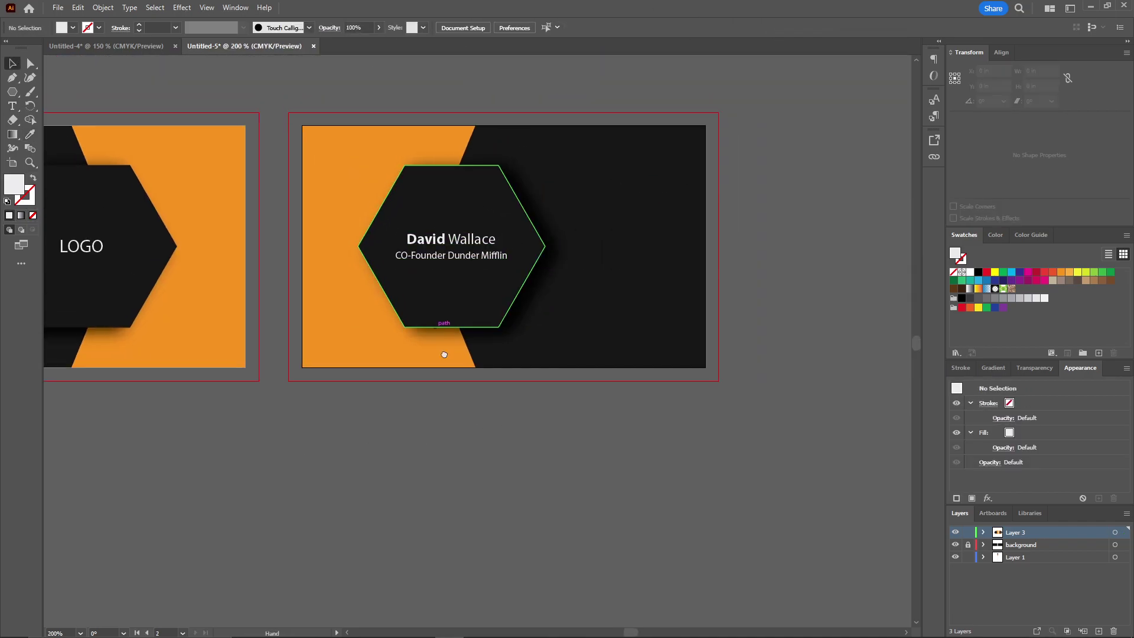
# Draw a thin rectangle under the job title and fill it with the card's orange
pyautogui.scroll(3, 256, 294)
pyautogui.press('m')
pyautogui.moveTo(240, 298); pyautogui.dragTo(638, 301)
pyautogui.scroll(-2, 296, 83)
pyautogui.press('i')
pyautogui.click(148, 236)
# Zoom out and select the contact icon group beside the cards
pyautogui.press('v')
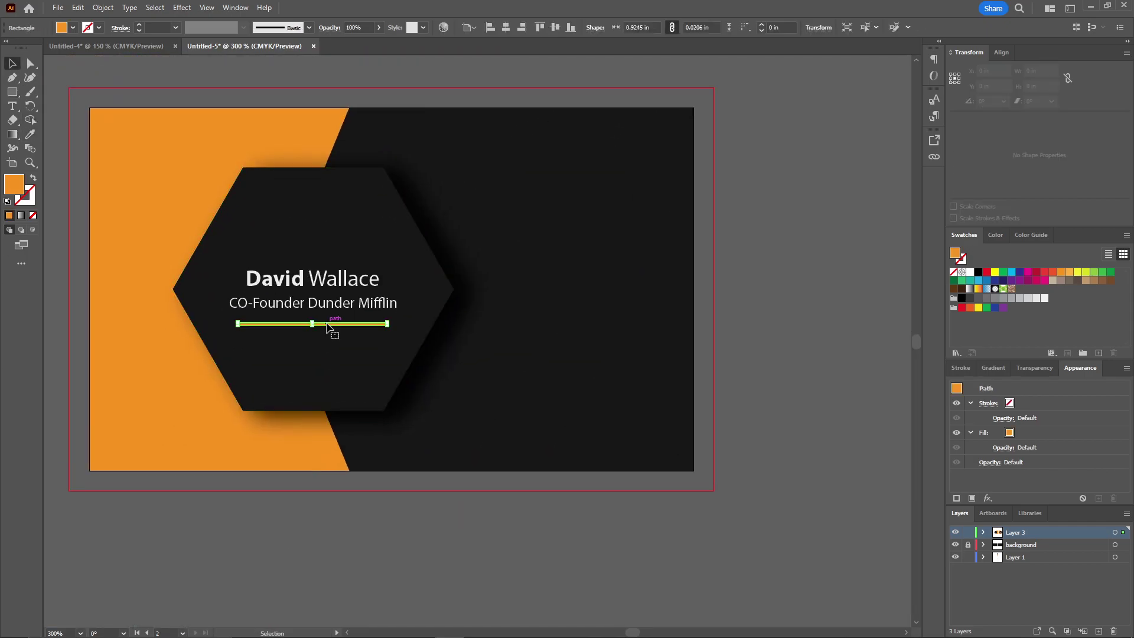
pyautogui.hotkey('ctrl', '-')
pyautogui.hscroll(-3, 236, 296)
pyautogui.click(116, 304)
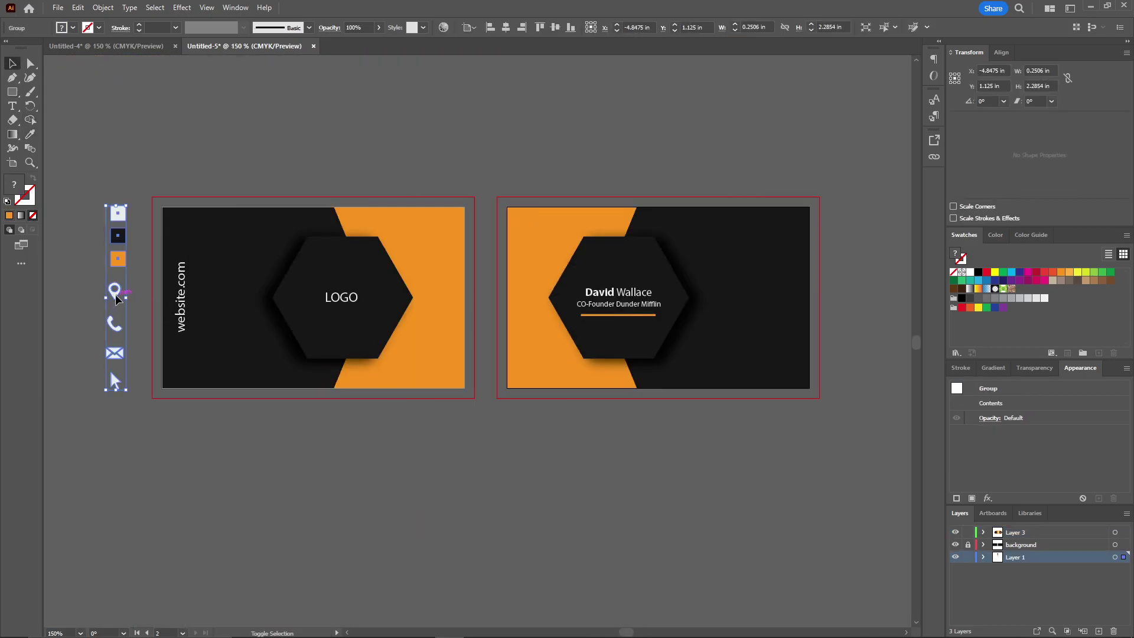
# Ungroup the contact icons, place them below the right card, and add the address beside the pin
pyautogui.hotkey('ctrl', 'shift', 'g')
pyautogui.moveTo(116, 304); pyautogui.dragTo(580, 431)
pyautogui.hotkey('ctrl', '+')
pyautogui.hotkey('ctrl', '+')
pyautogui.hotkey('ctrl', '+')
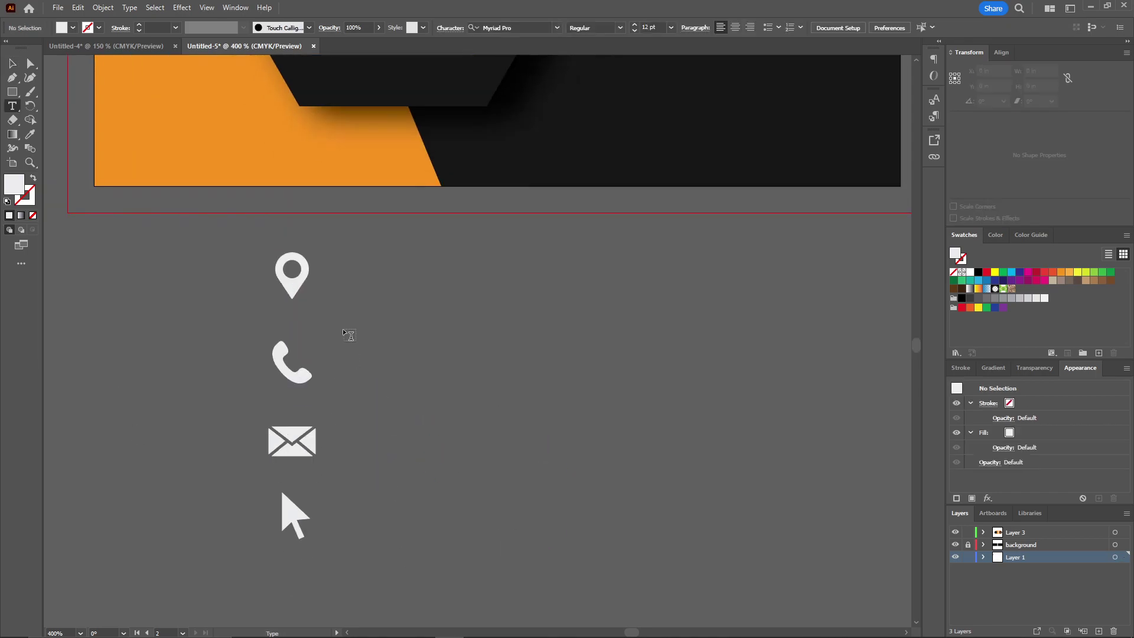
pyautogui.press('t')
pyautogui.click(357, 275)
pyautogui.write('54')
pyautogui.press('BackSpace')
pyautogui.press('BackSpace')
pyautogui.moveTo(399, 270); pyautogui.dragTo(440, 520)
# Fill copied lines with the phone number and e-mail address beside their icons
pyautogui.tripleClick(440, 367)
pyautogui.press('Escape')
pyautogui.tripleClick(441, 449)
pyautogui.write('Email@mail.com')
pyautogui.press('Escape')
# Add the website.com line, then move the contact block onto the right card
pyautogui.tripleClick(442, 519)
pyautogui.write('website.com')
pyautogui.press('Escape')
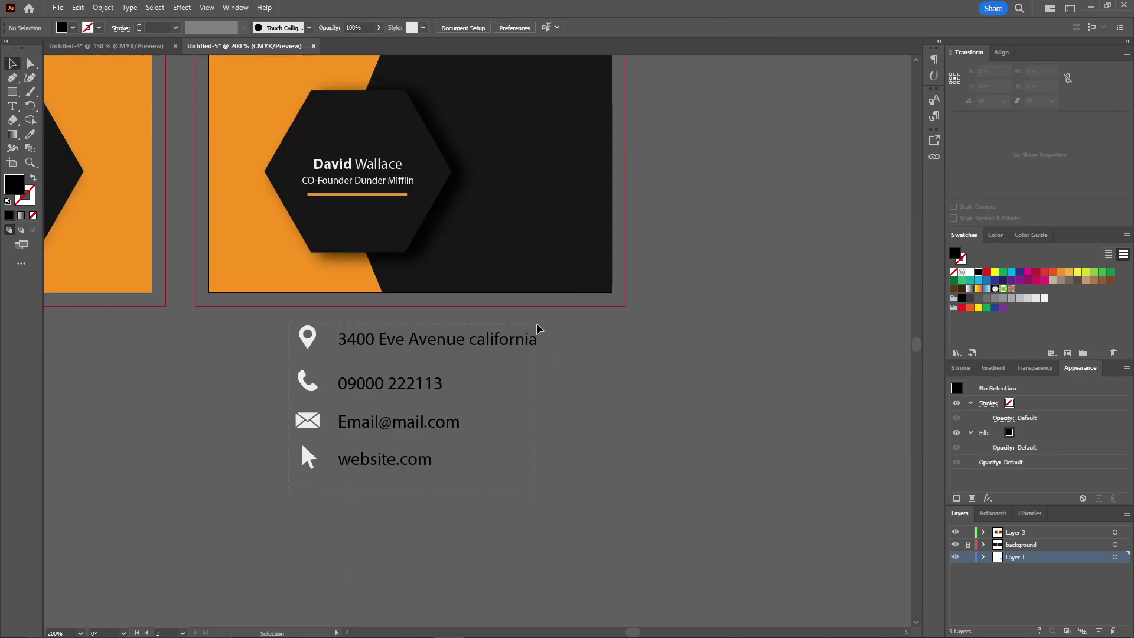
pyautogui.hotkey('ctrl', '-')
pyautogui.hotkey('ctrl', '-')
pyautogui.hotkey('ctrl', '+')
pyautogui.hotkey('ctrl', '+')
pyautogui.moveTo(414, 540); pyautogui.dragTo(656, 236)
pyautogui.click(728, 411)
# Shift the orange shape and the hexagon group to the left
pyautogui.hotkey('ctrl', 'z')
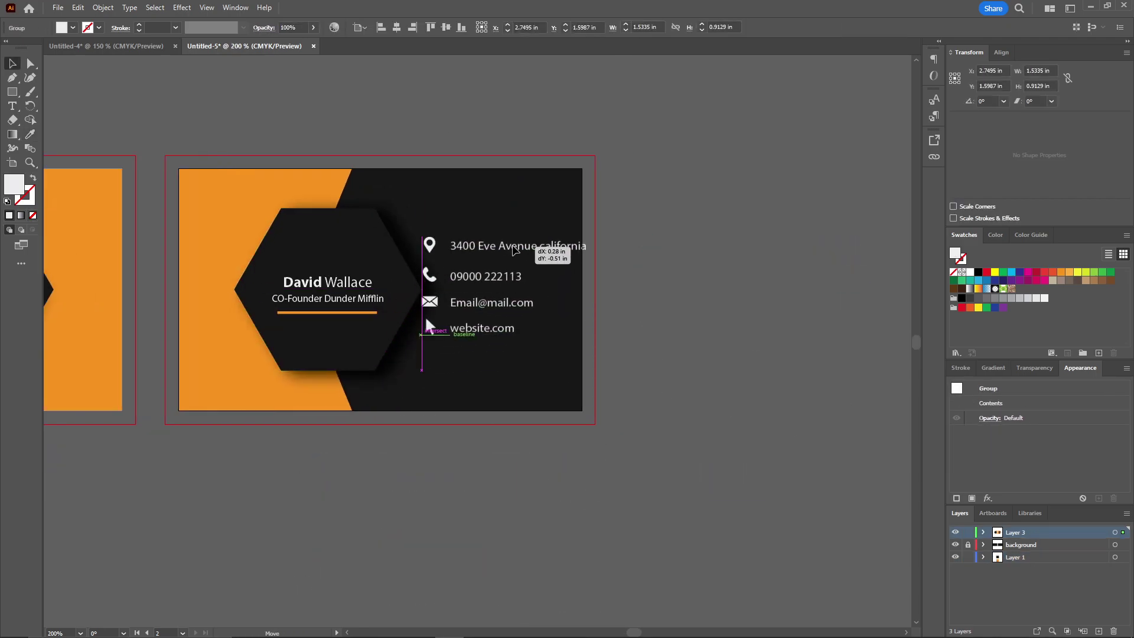
pyautogui.click(683, 246)
pyautogui.moveTo(425, 149); pyautogui.dragTo(629, 121)
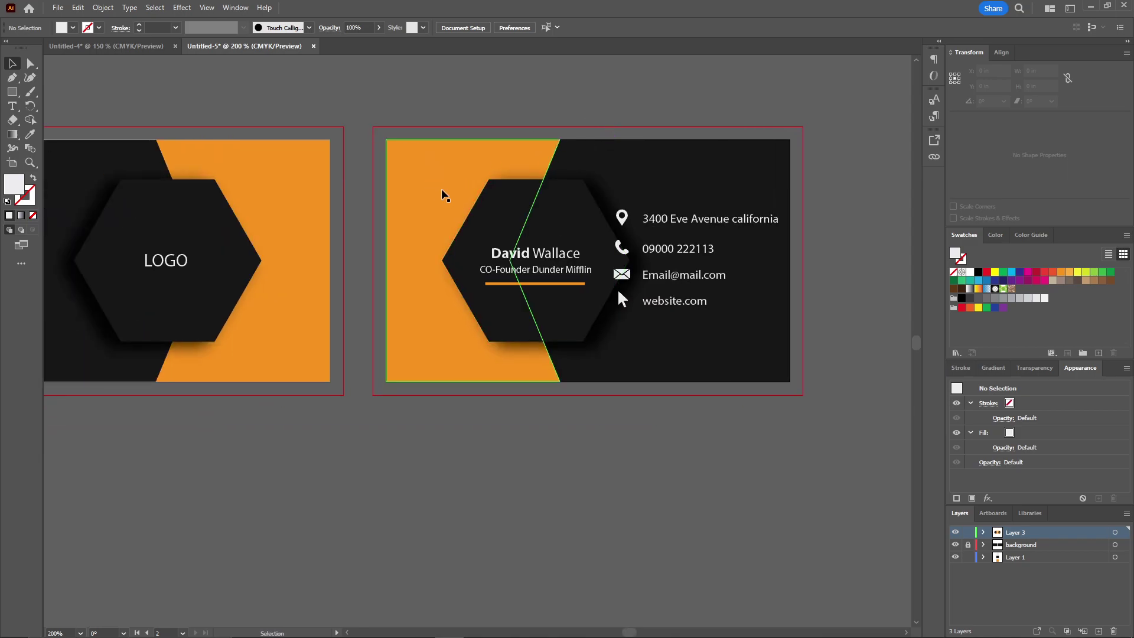
pyautogui.moveTo(445, 195); pyautogui.dragTo(419, 195)
pyautogui.click(559, 288)
pyautogui.moveTo(560, 288); pyautogui.dragTo(546, 223)
# Shrink the contact details block so it fits at the right of the card
pyautogui.hscroll(3, 546, 223)
pyautogui.click(602, 225)
pyautogui.moveTo(679, 206); pyautogui.dragTo(661, 215)
pyautogui.click(736, 106)
# Trim the orange shape's left edge inward and recentre both cards in view
pyautogui.click(255, 254)
pyautogui.moveTo(253, 260); pyautogui.dragTo(281, 270)
pyautogui.click(258, 200)
pyautogui.moveTo(259, 195); pyautogui.dragTo(498, 195)
pyautogui.scroll(-1, 498, 195)
pyautogui.moveTo(497, 137); pyautogui.dragTo(469, 153)
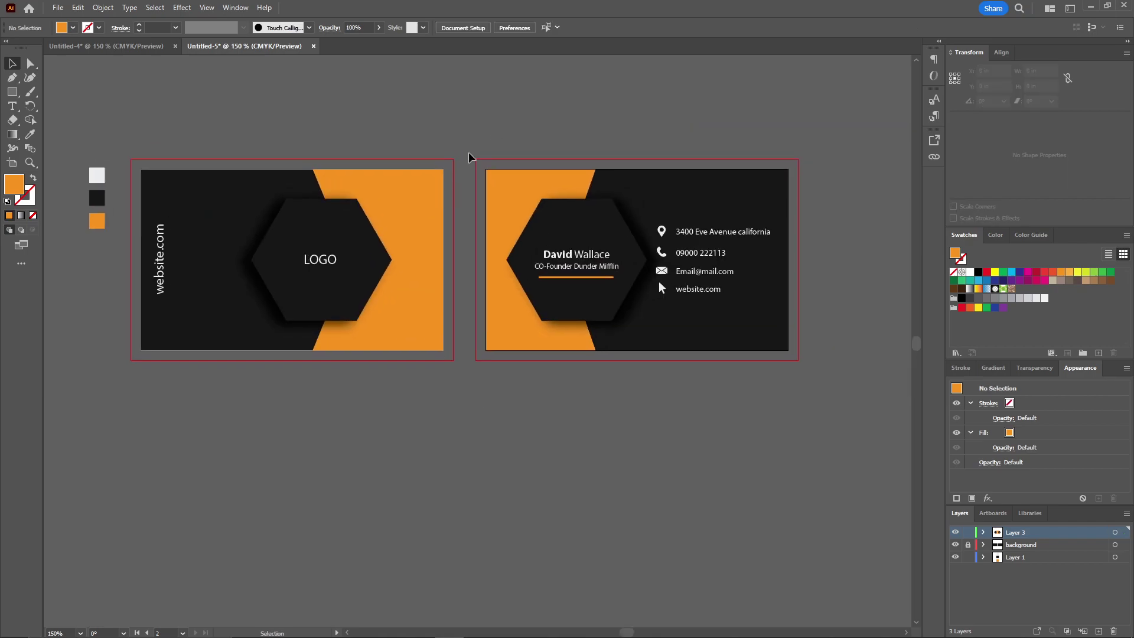
# Export the front card side as a PNG-24 via Save for Web into Downloads
pyautogui.click(58, 9)
pyautogui.hotkey('ctrl', 'alt', 'shift', 's')
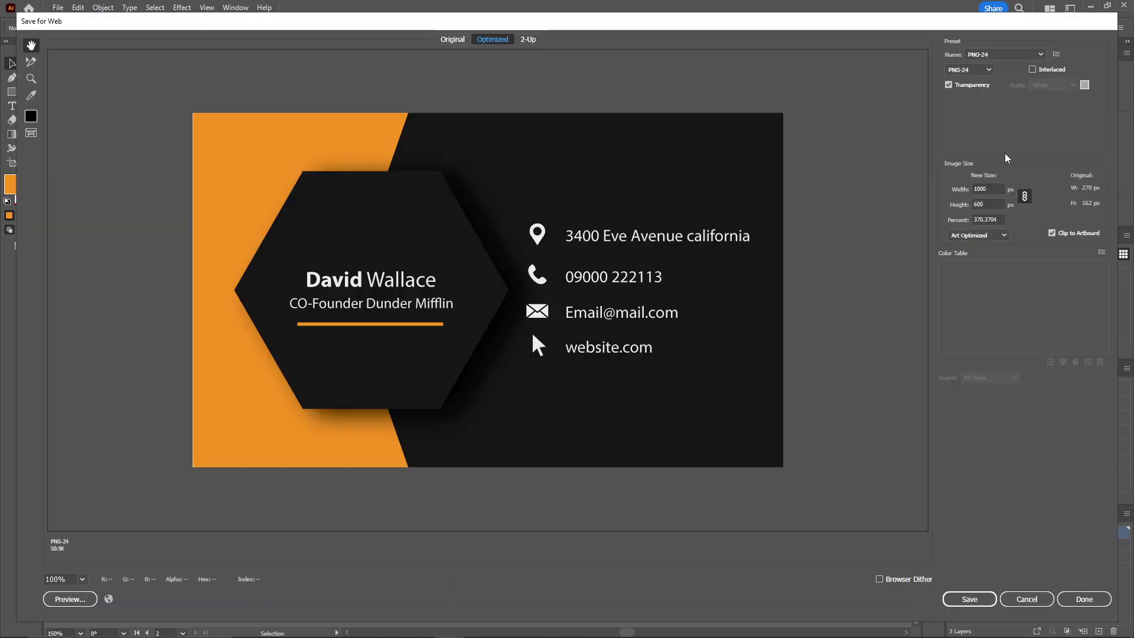
pyautogui.click(969, 599)
pyautogui.moveTo(130, 171); pyautogui.dragTo(129, 234)
pyautogui.click(64, 155)
pyautogui.click(67, 142)
pyautogui.moveTo(128, 288); pyautogui.dragTo(81, 286)
pyautogui.write('1')
pyautogui.press('Return')
# Export the other card side the same way as back.png into Downloads
pyautogui.click(58, 8)
pyautogui.moveTo(101, 263)
pyautogui.click(283, 291)
pyautogui.click(969, 599)
pyautogui.click(481, 329)
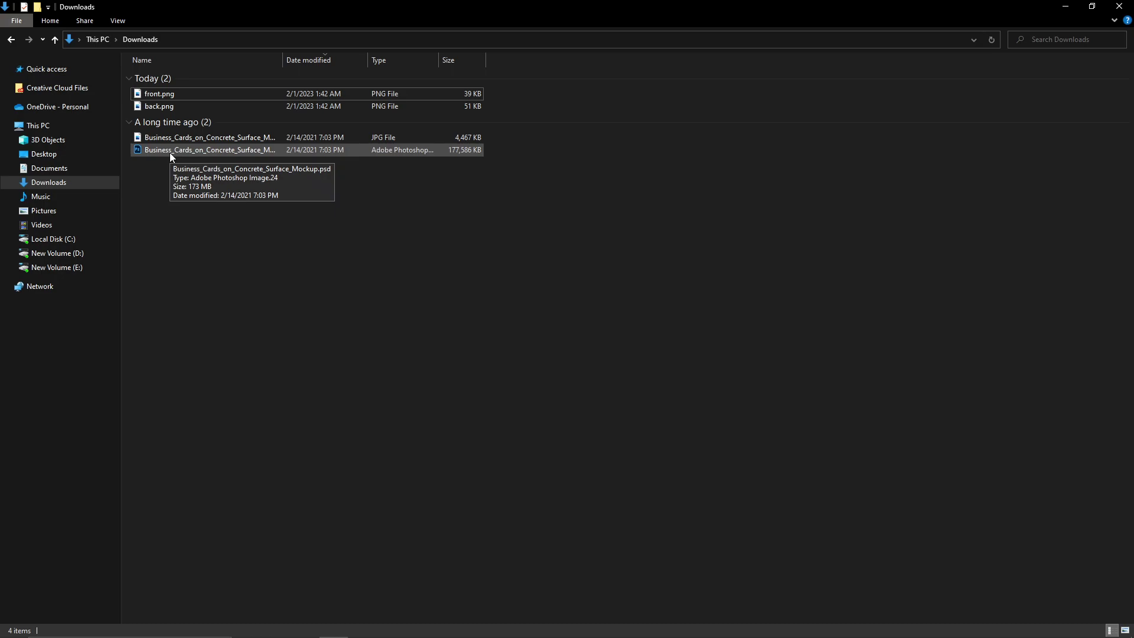
# Open the concrete-surface mockup PSD, then drag front.png and back.png into Photoshop
pyautogui.doubleClick(169, 153)
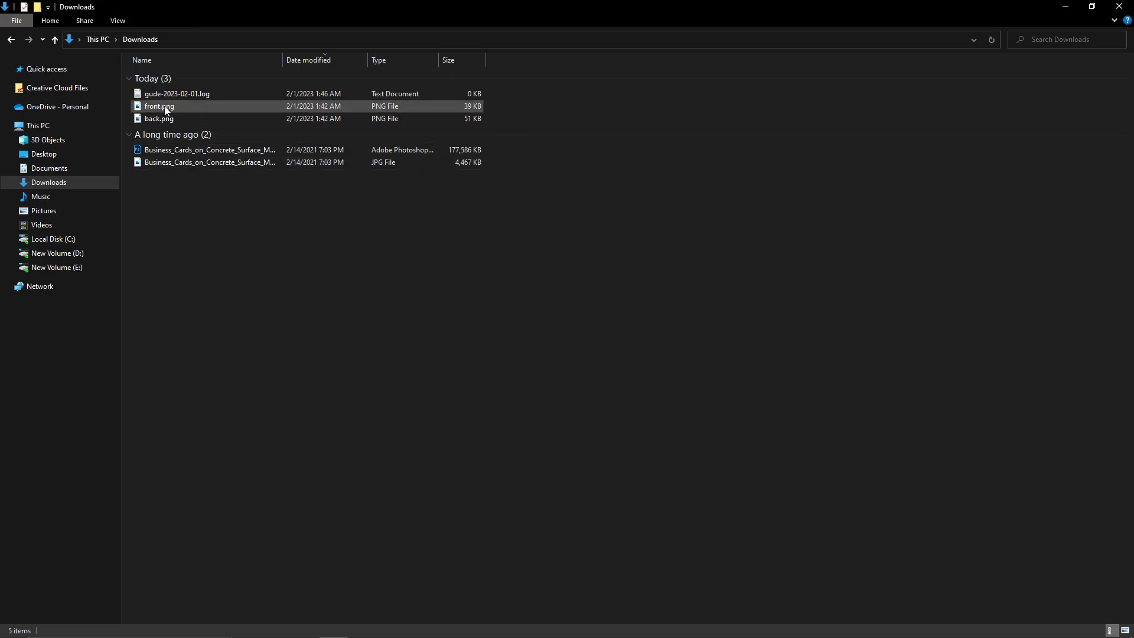
pyautogui.moveTo(161, 116); pyautogui.dragTo(380, 64)
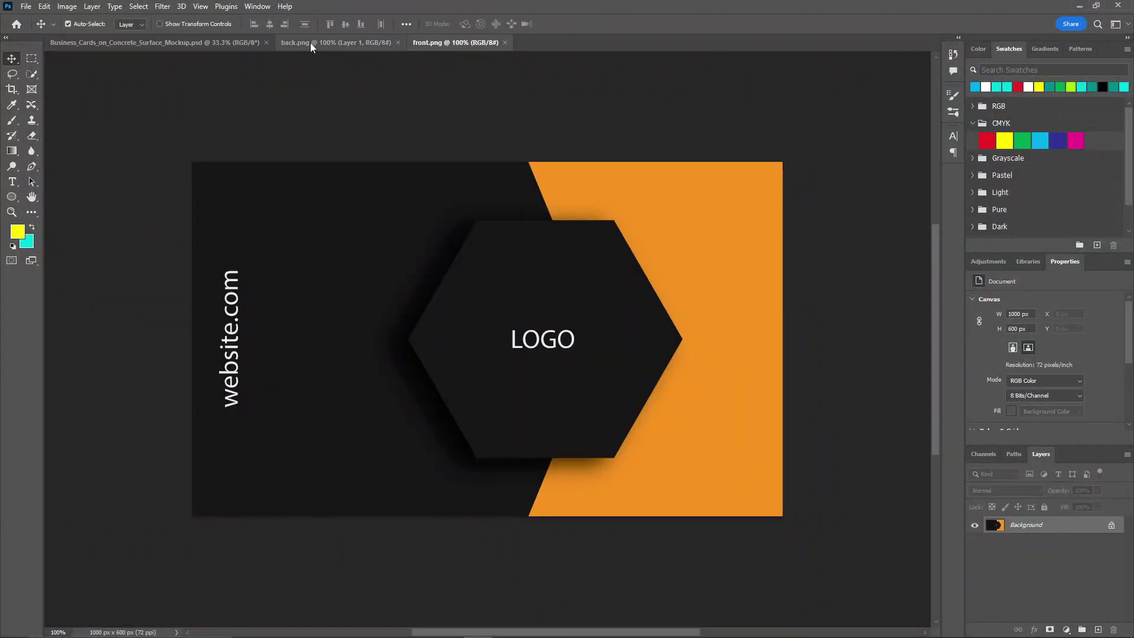
# Open the mockup's front-card smart object and delete its old logo and textured background
pyautogui.click(207, 43)
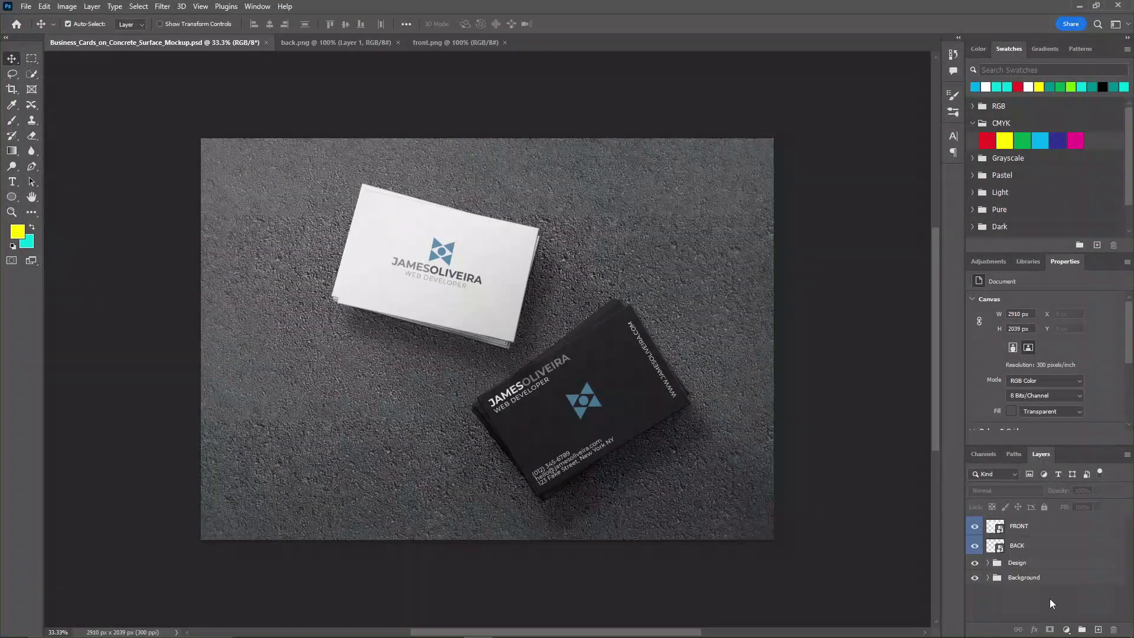
pyautogui.doubleClick(993, 526)
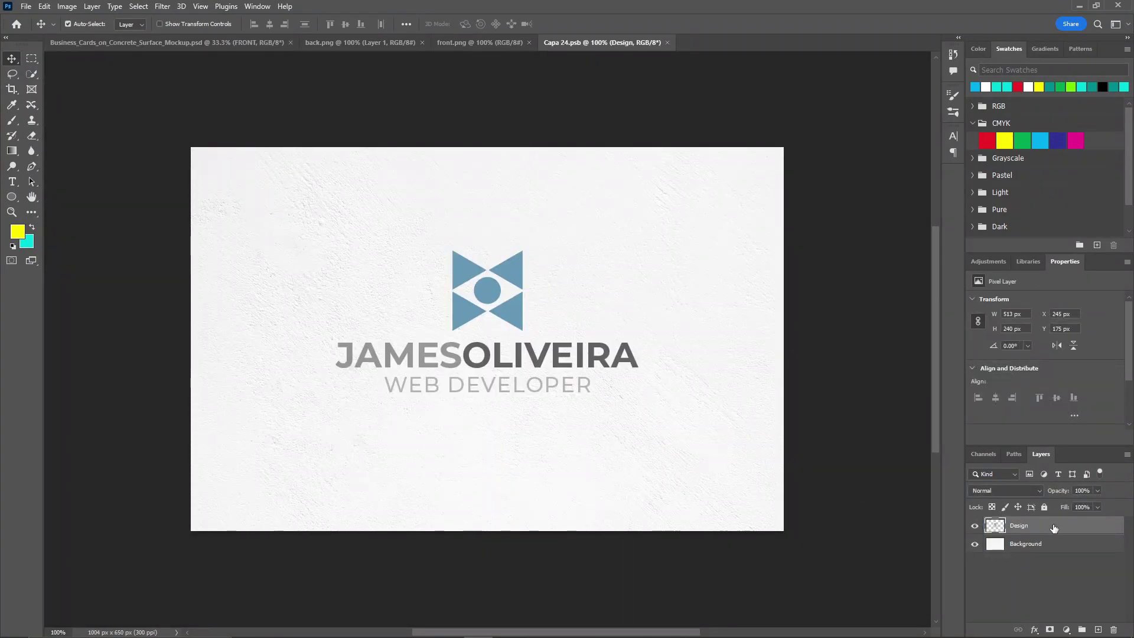
pyautogui.press('Delete')
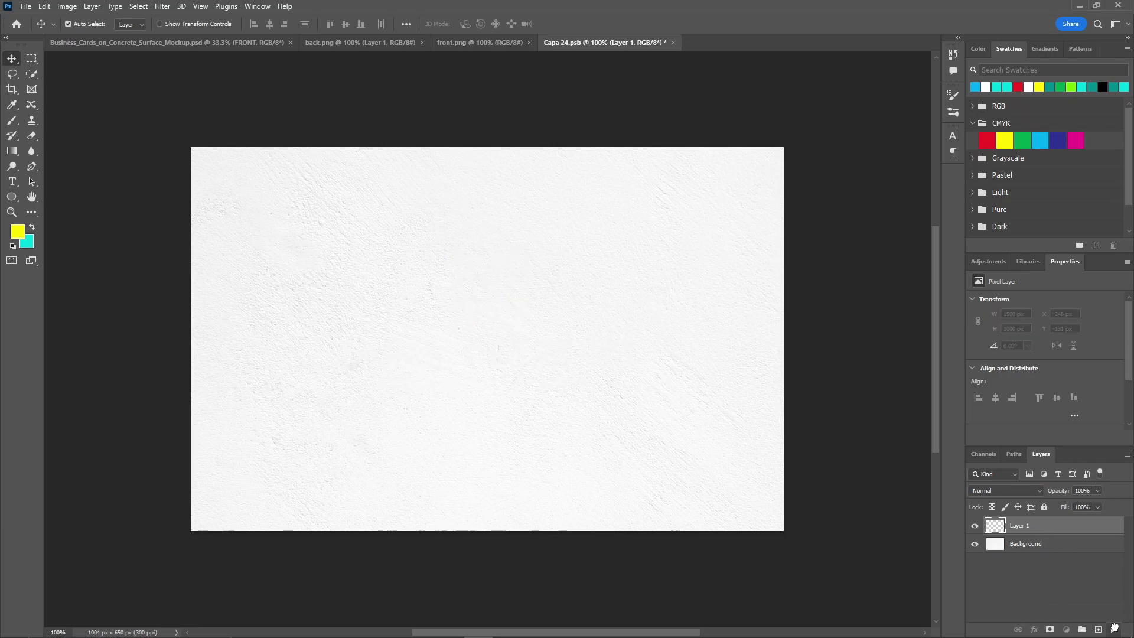
pyautogui.click(1114, 630)
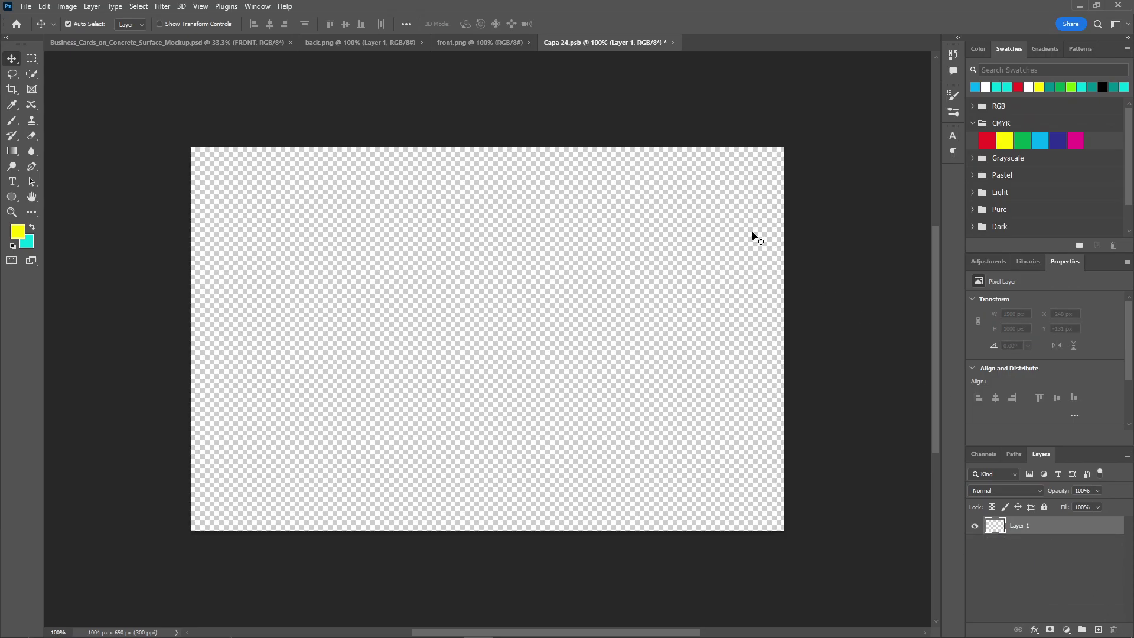
# Bring in the front.png design, scale it to cover the card, then close and save
pyautogui.click(479, 42)
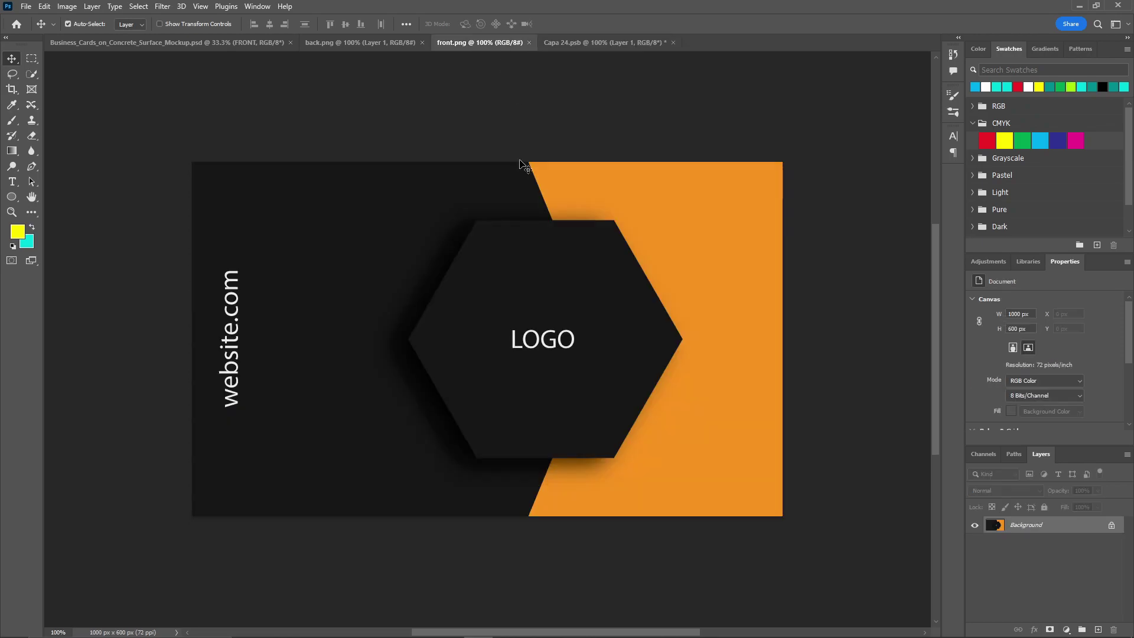
pyautogui.moveTo(1044, 527); pyautogui.dragTo(1098, 630)
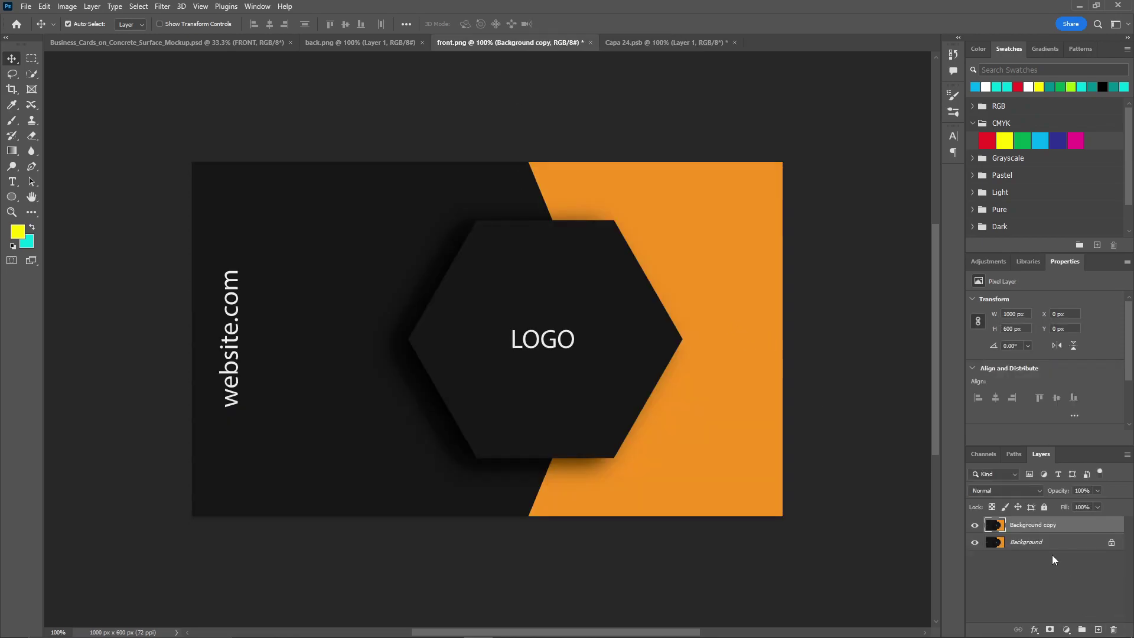
pyautogui.moveTo(582, 387); pyautogui.dragTo(542, 359)
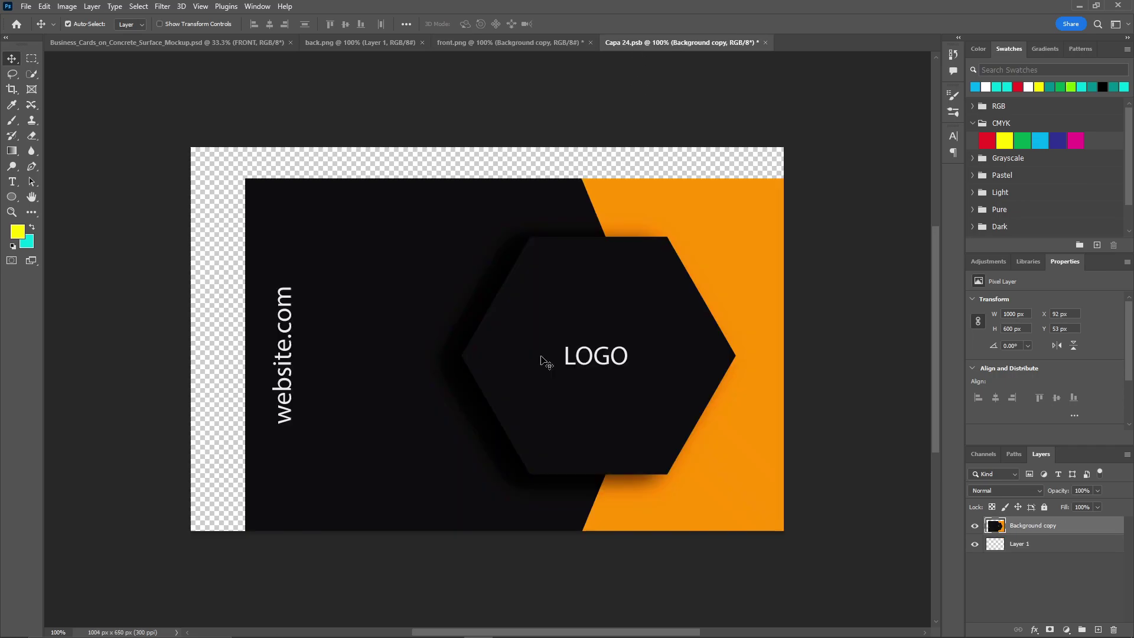
pyautogui.moveTo(665, 362); pyautogui.dragTo(604, 329)
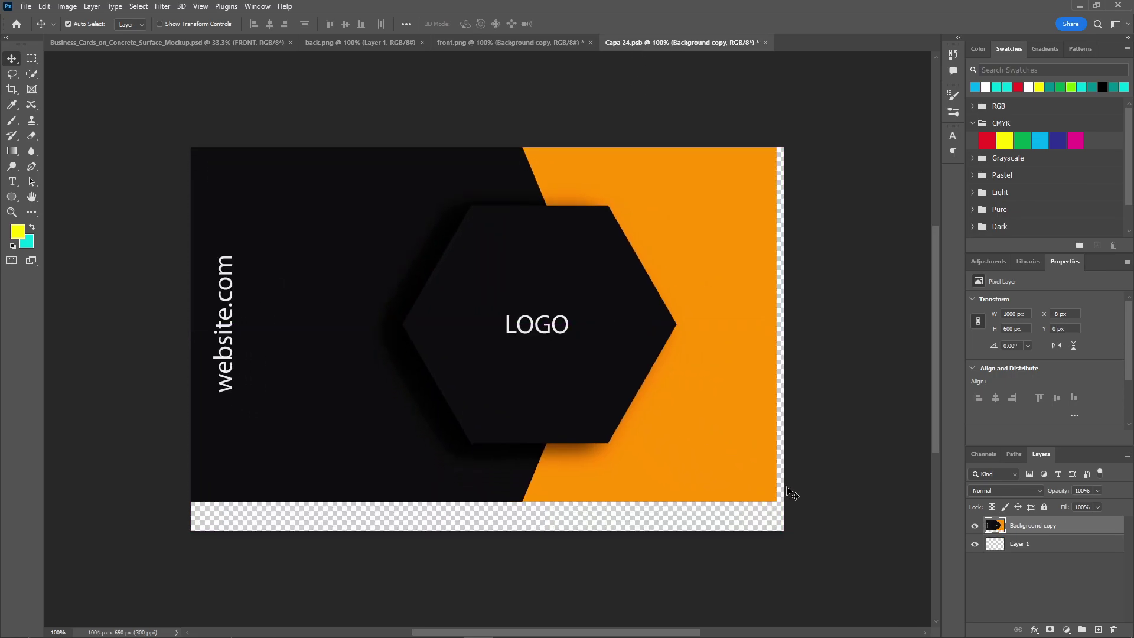
pyautogui.hotkey('ctrl', 't')
pyautogui.moveTo(774, 504); pyautogui.dragTo(812, 540)
pyautogui.moveTo(757, 469)
pyautogui.mouseDown()
pyautogui.moveTo(744, 462)
pyautogui.moveTo(755, 459)
pyautogui.mouseUp()
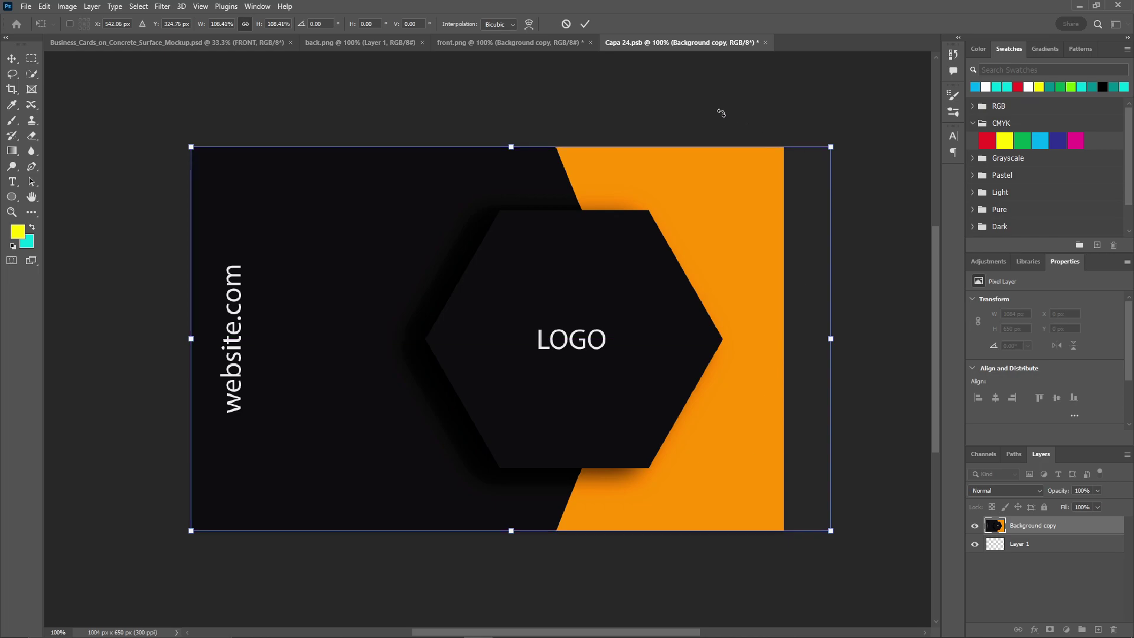
pyautogui.click(587, 24)
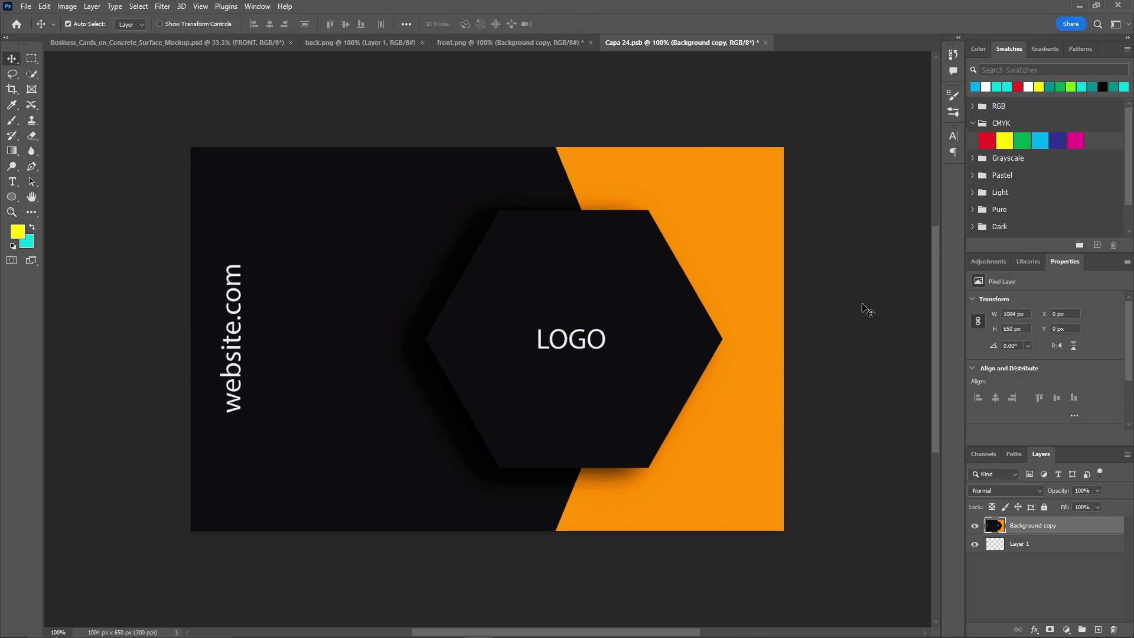
pyautogui.click(765, 43)
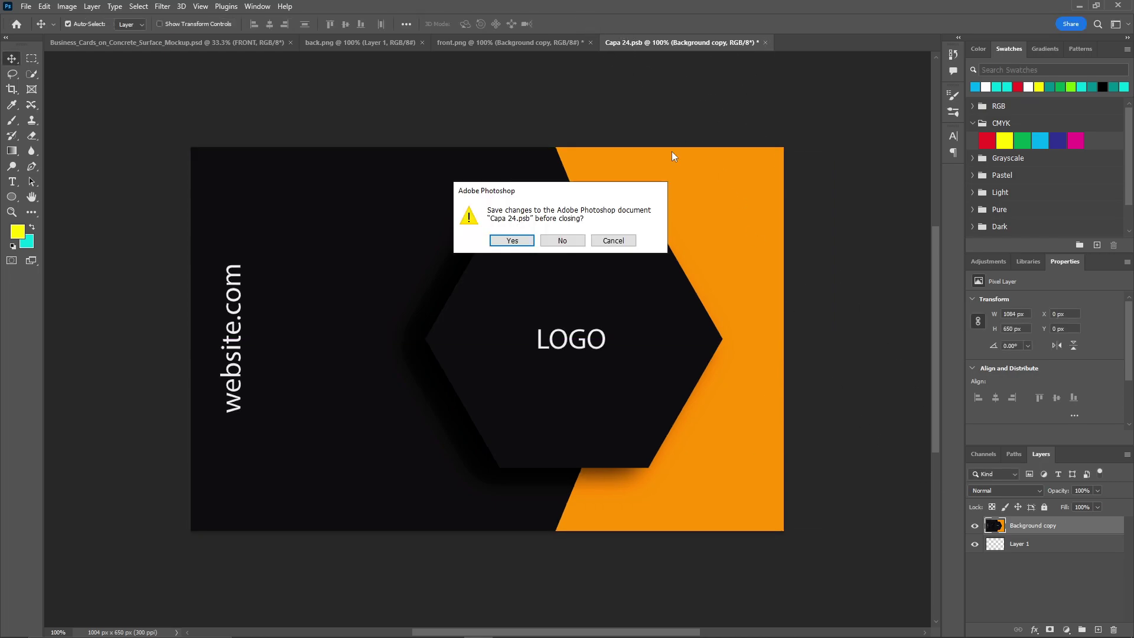
pyautogui.click(515, 240)
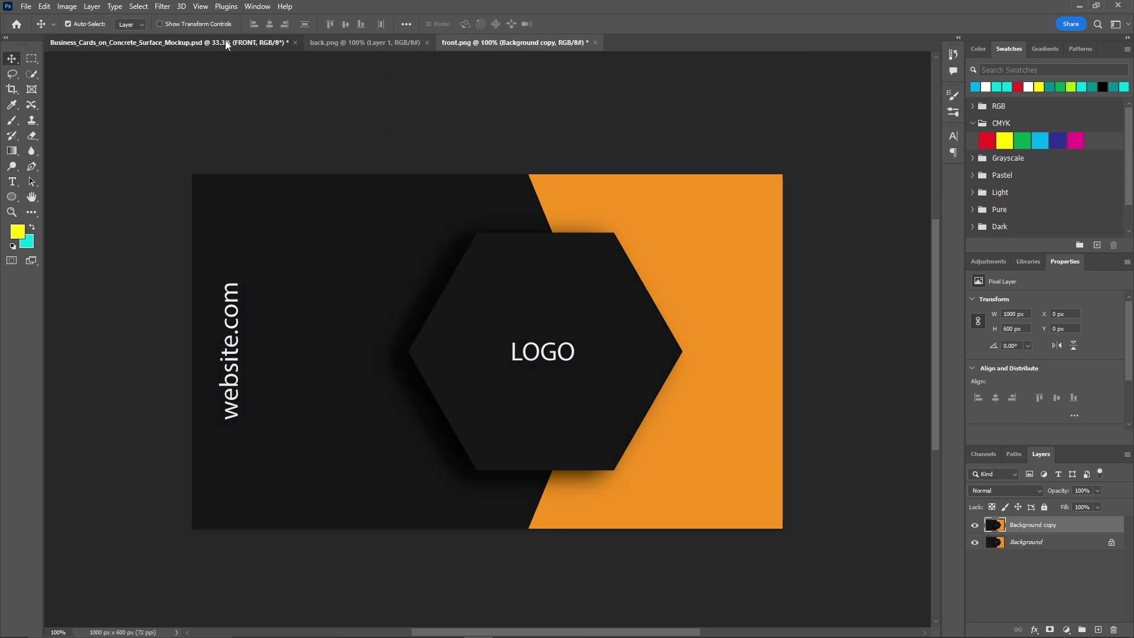
# Open the back-card smart object and delete its old Design and Texture layers
pyautogui.click(225, 40)
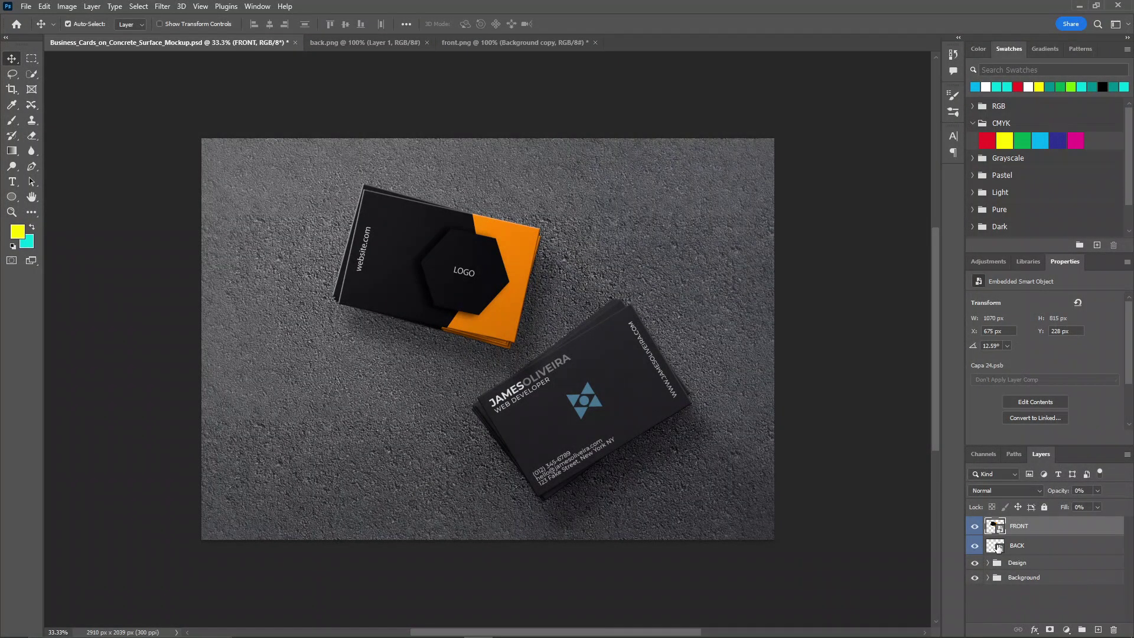
pyautogui.doubleClick(998, 548)
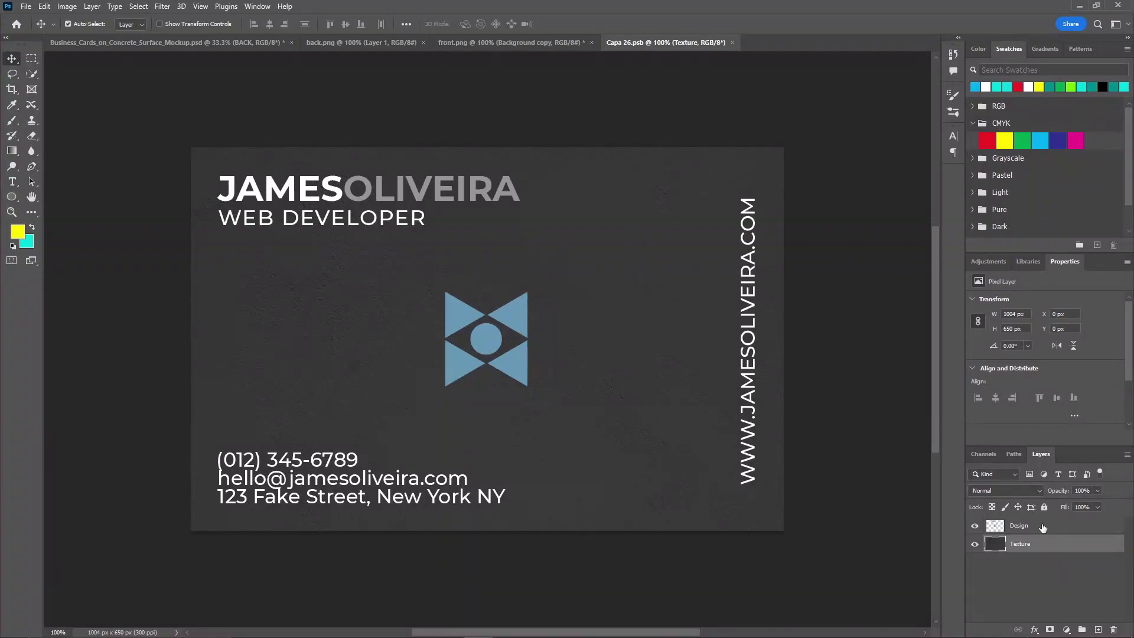
pyautogui.click(1097, 629)
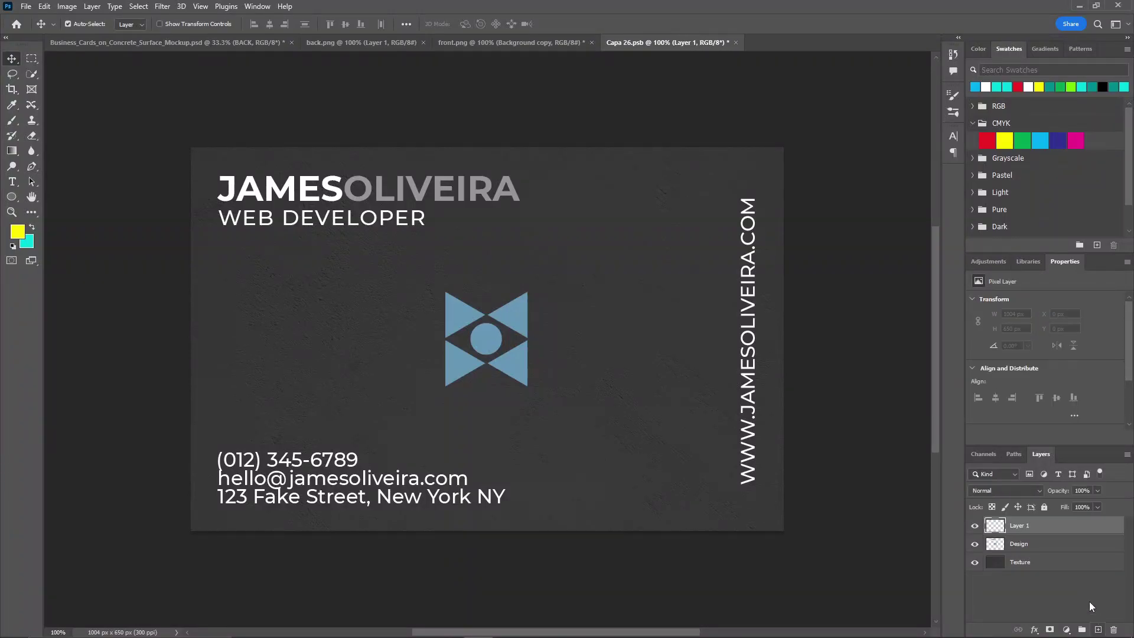
pyautogui.click(1038, 546)
pyautogui.keyDown('shift'); pyautogui.click(1033, 564); pyautogui.keyUp('shift')
pyautogui.moveTo(1033, 564); pyautogui.dragTo(1113, 631)
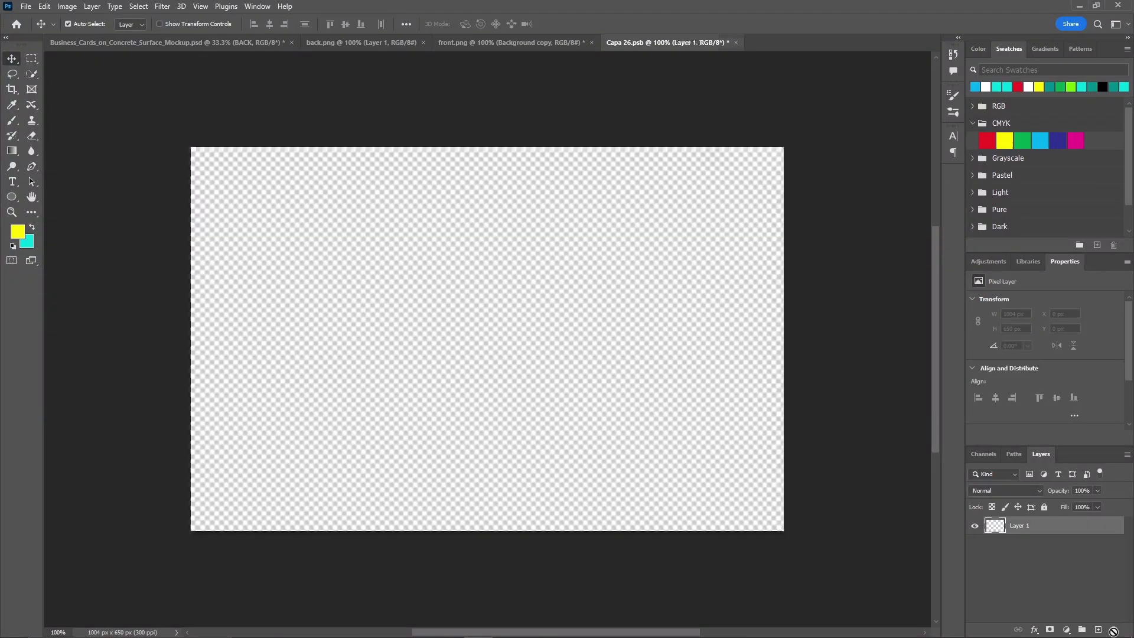
# Bring in the back.png design, enlarge it to cover the card, then close and save
pyautogui.click(358, 43)
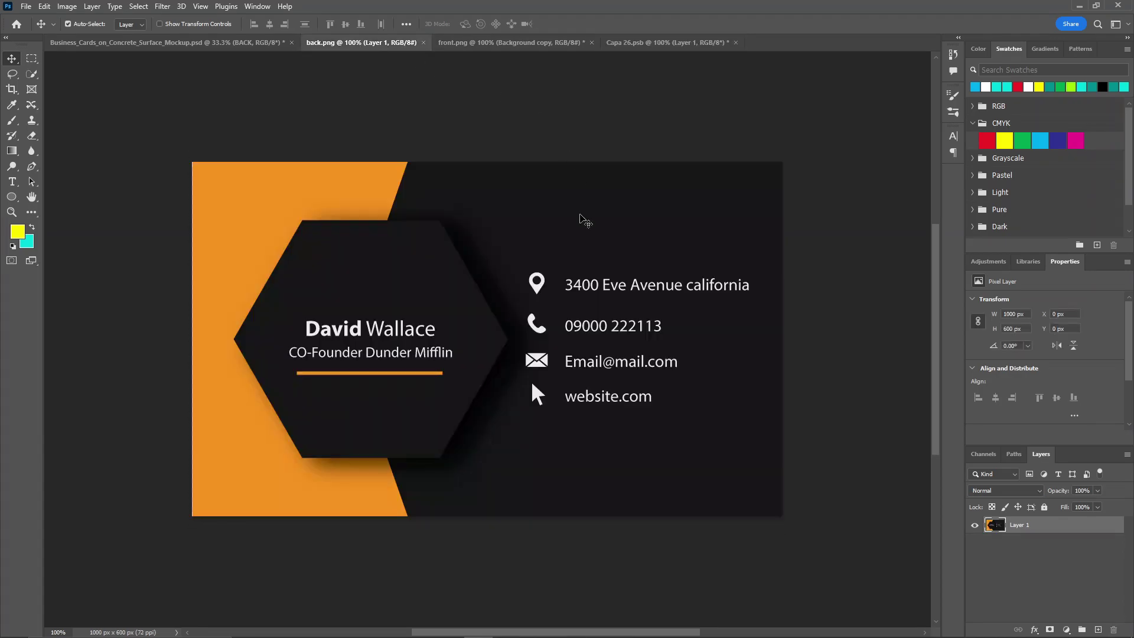
pyautogui.moveTo(1062, 535); pyautogui.dragTo(494, 316)
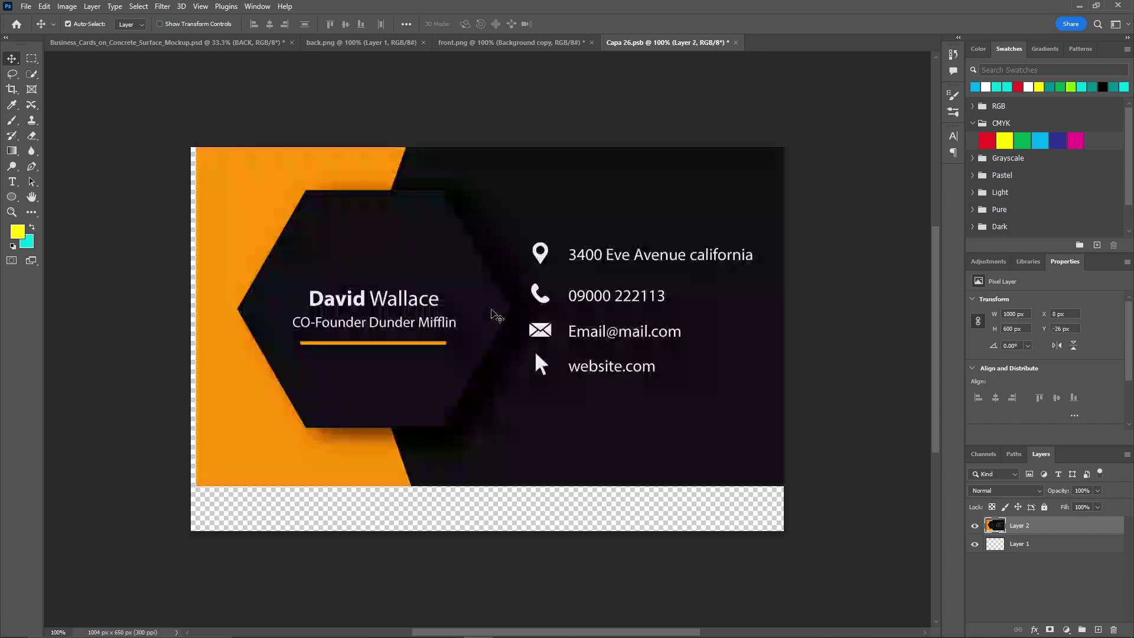
pyautogui.scroll(-2, 493, 316)
pyautogui.hotkey('ctrl', 't')
pyautogui.moveTo(671, 289); pyautogui.dragTo(668, 313)
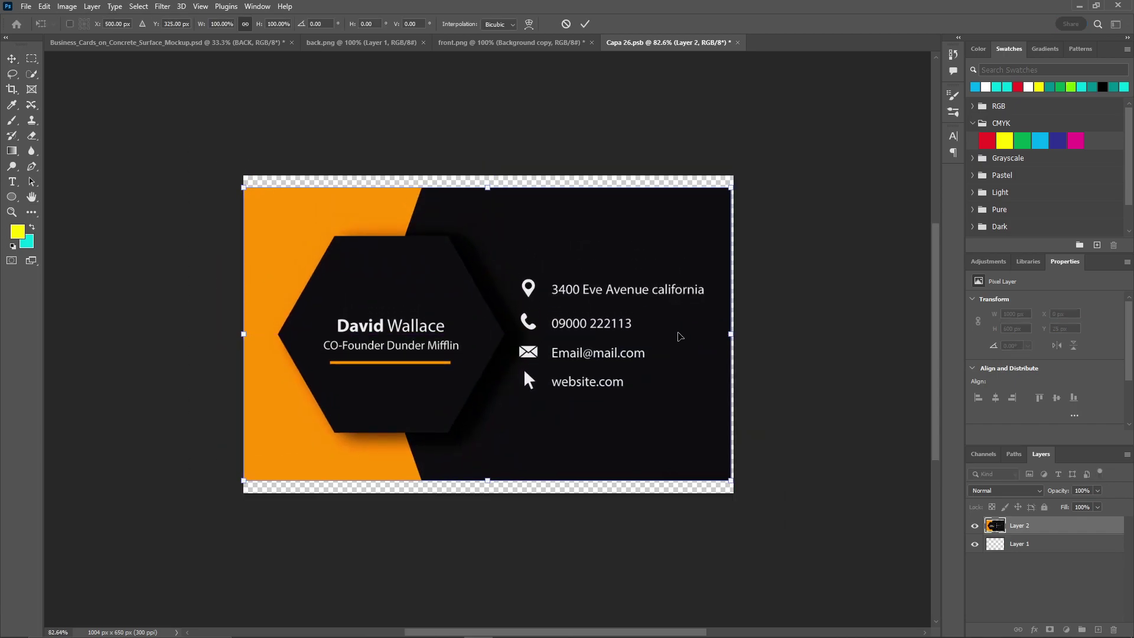
pyautogui.moveTo(731, 480); pyautogui.dragTo(752, 487)
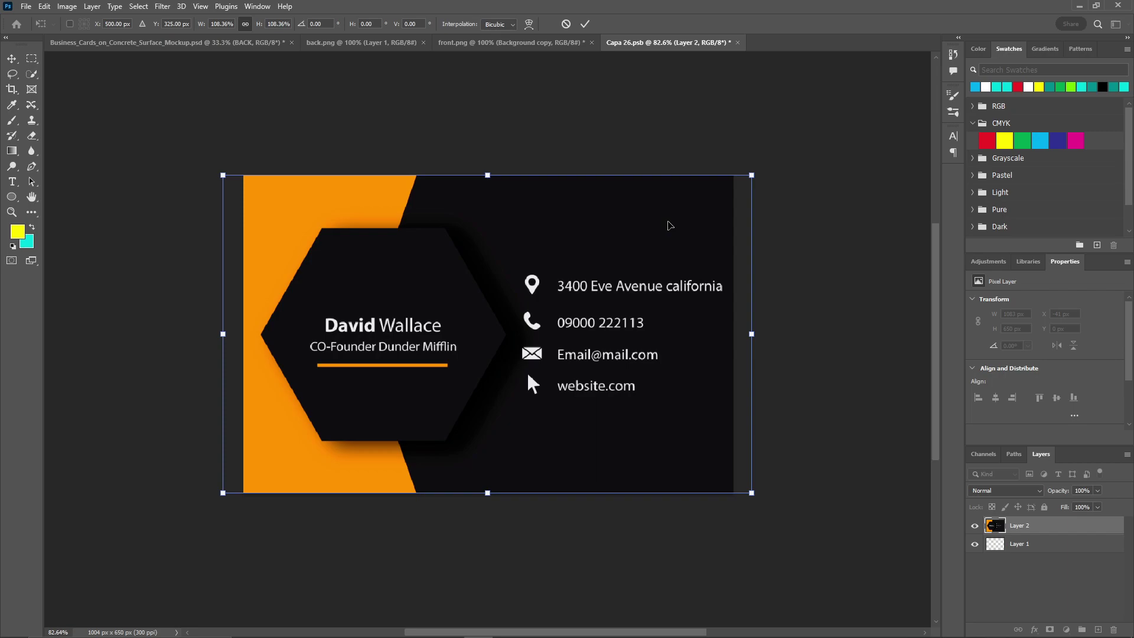
pyautogui.click(584, 24)
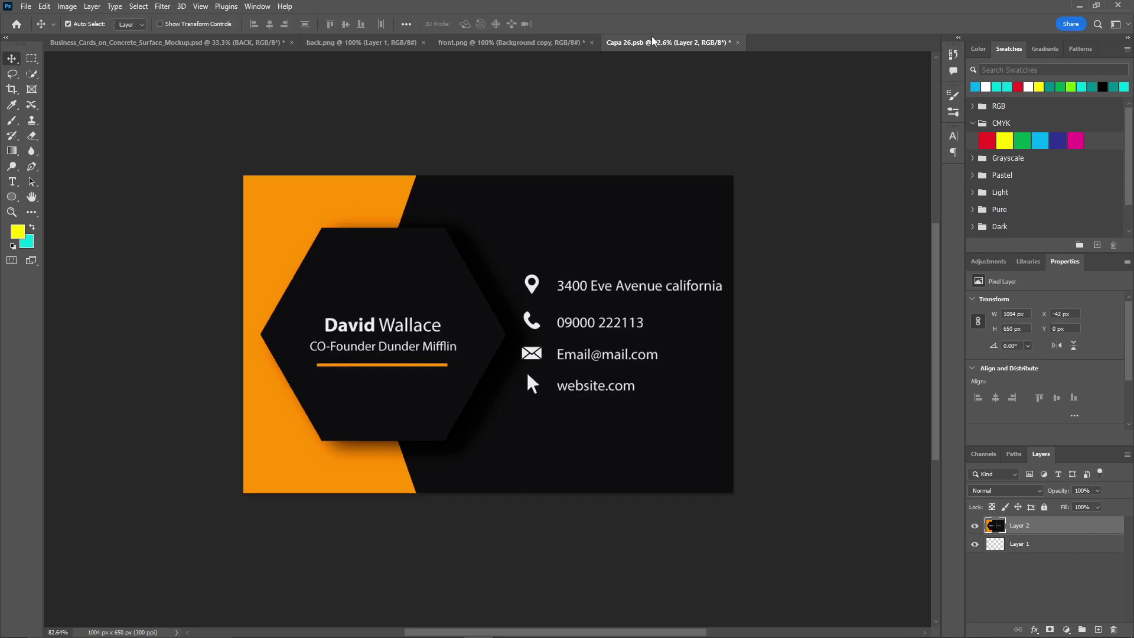
pyautogui.click(738, 43)
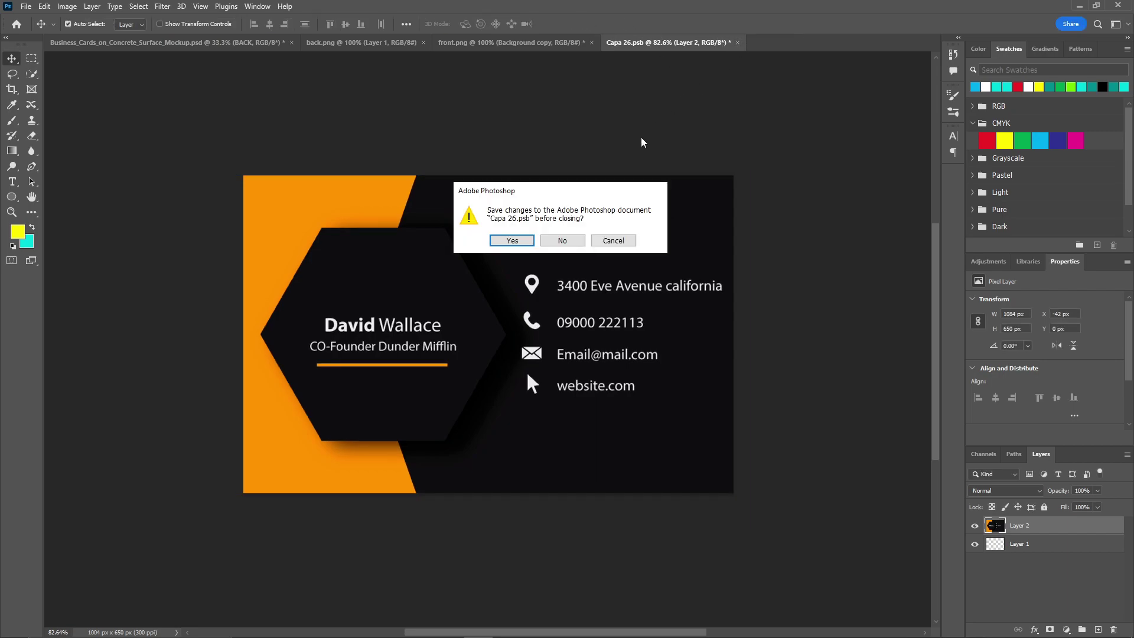
pyautogui.click(502, 241)
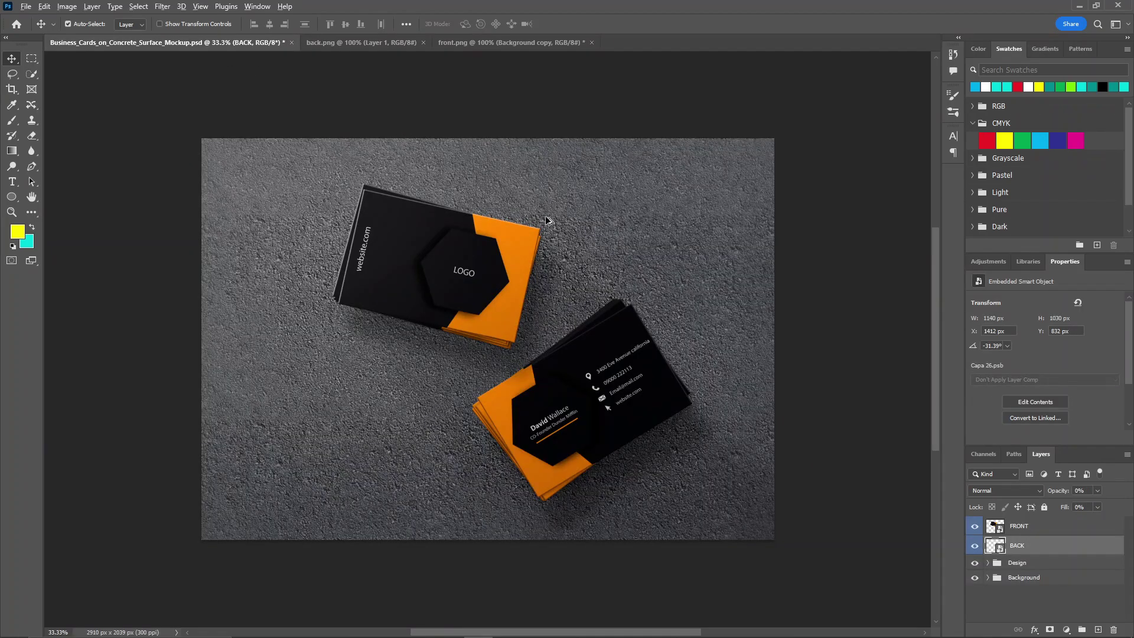
# Look over the finished two-card mockup, then bring up the Alt+Tab window switcher
pyautogui.scroll(-1, 326, 154)
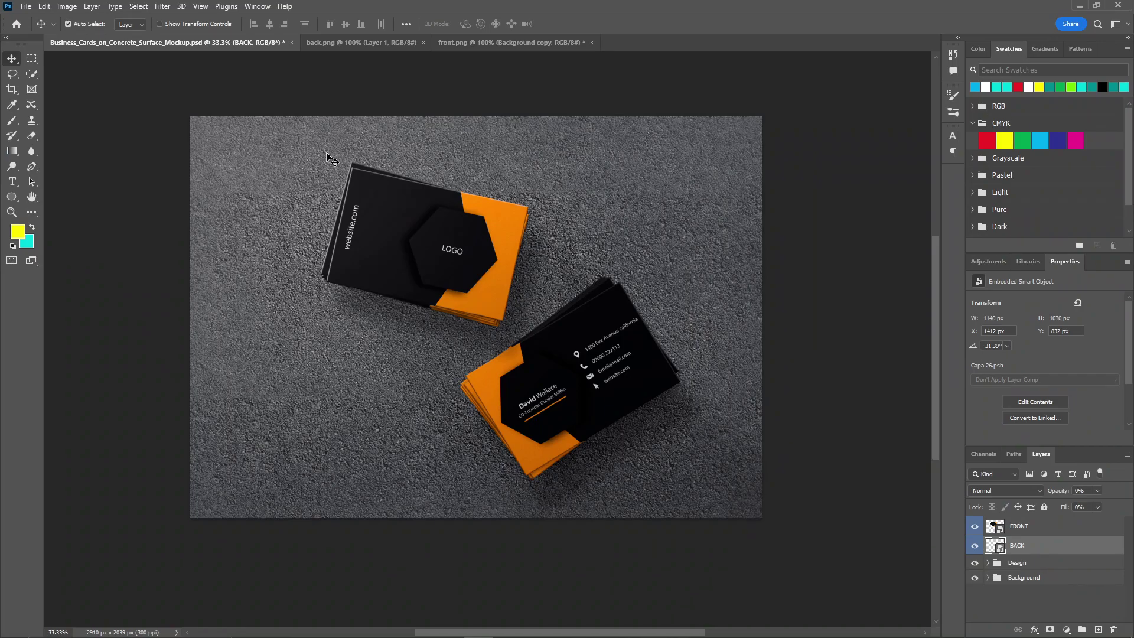
pyautogui.hotkey('alt', 'Tab')
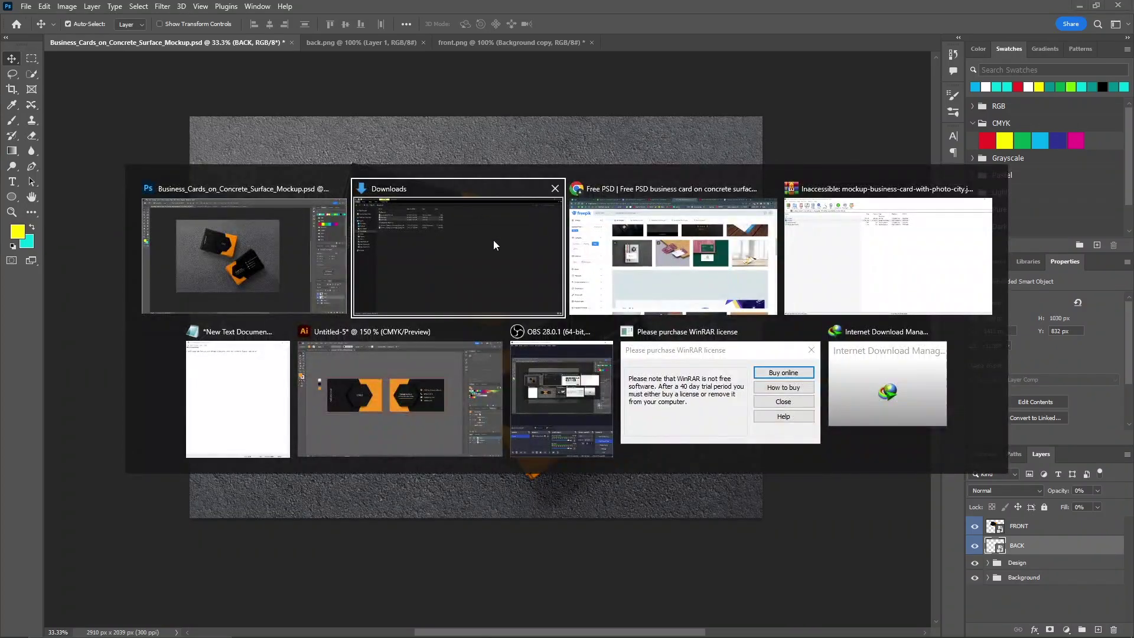